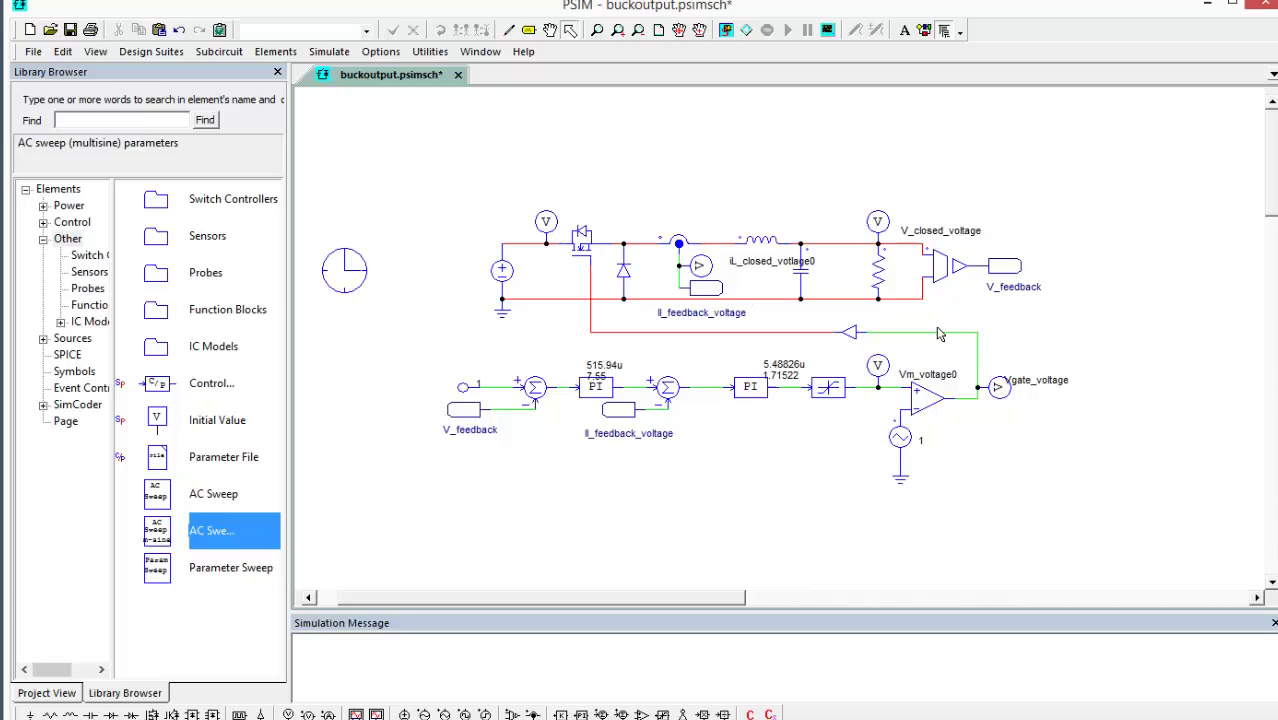
- Inspect the PI controllers, limiter, LC filter and feedback blocks, then run the simulation and close SimView
{"action": "left_click_drag", "start_coordinate": [697, 345], "coordinate": [866, 486]}
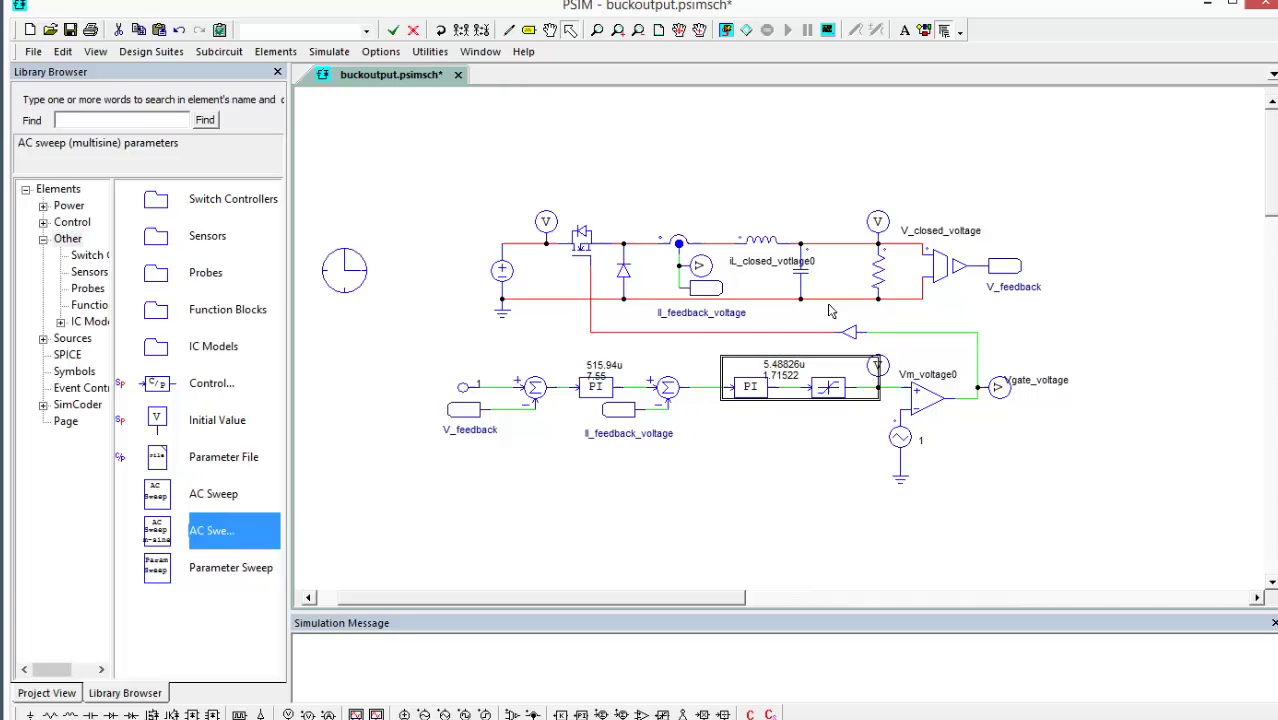
{"action": "left_click_drag", "start_coordinate": [829, 311], "coordinate": [825, 312]}
{"action": "left_click", "coordinate": [773, 480]}
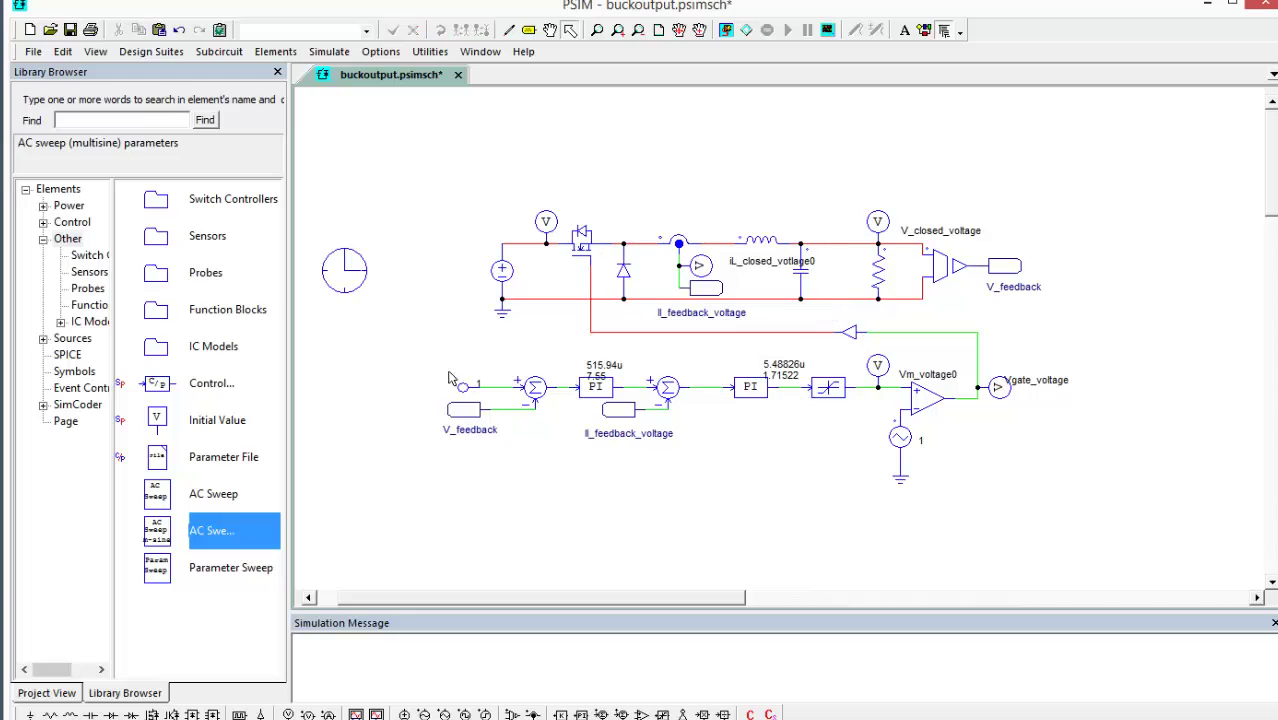
{"action": "left_click_drag", "start_coordinate": [495, 422], "coordinate": [645, 484]}
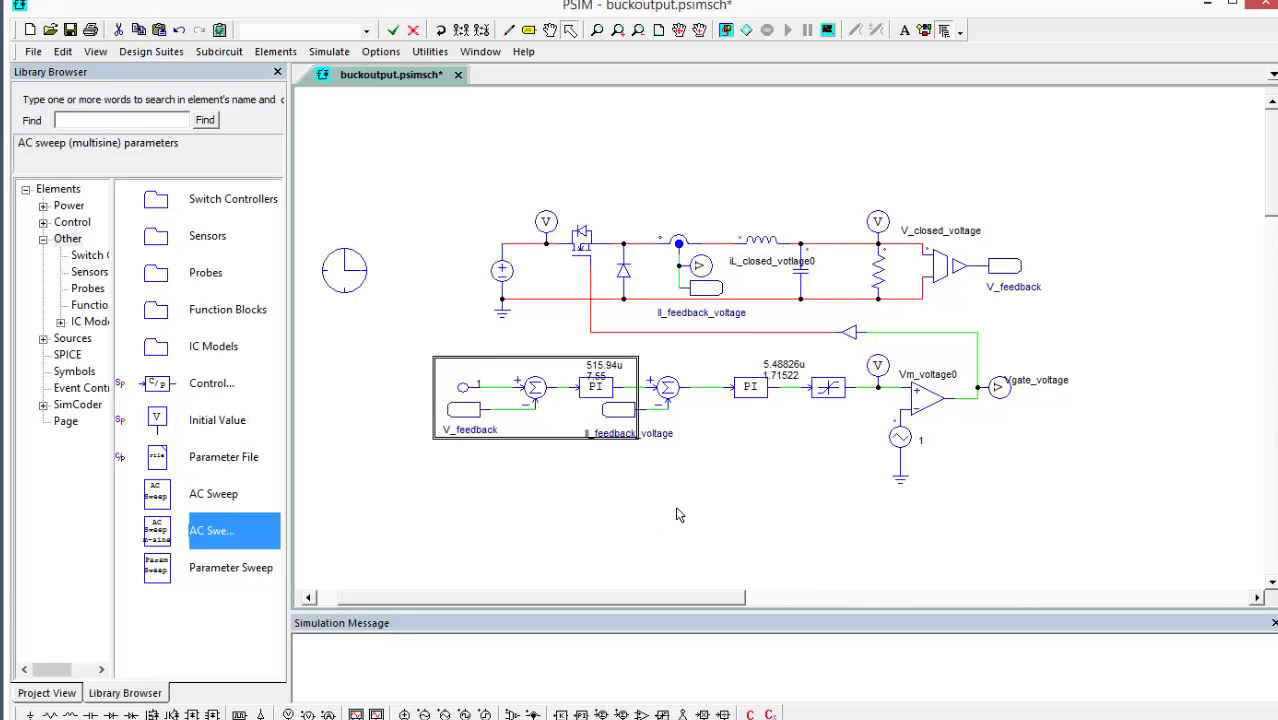
{"action": "left_click", "coordinate": [776, 436]}
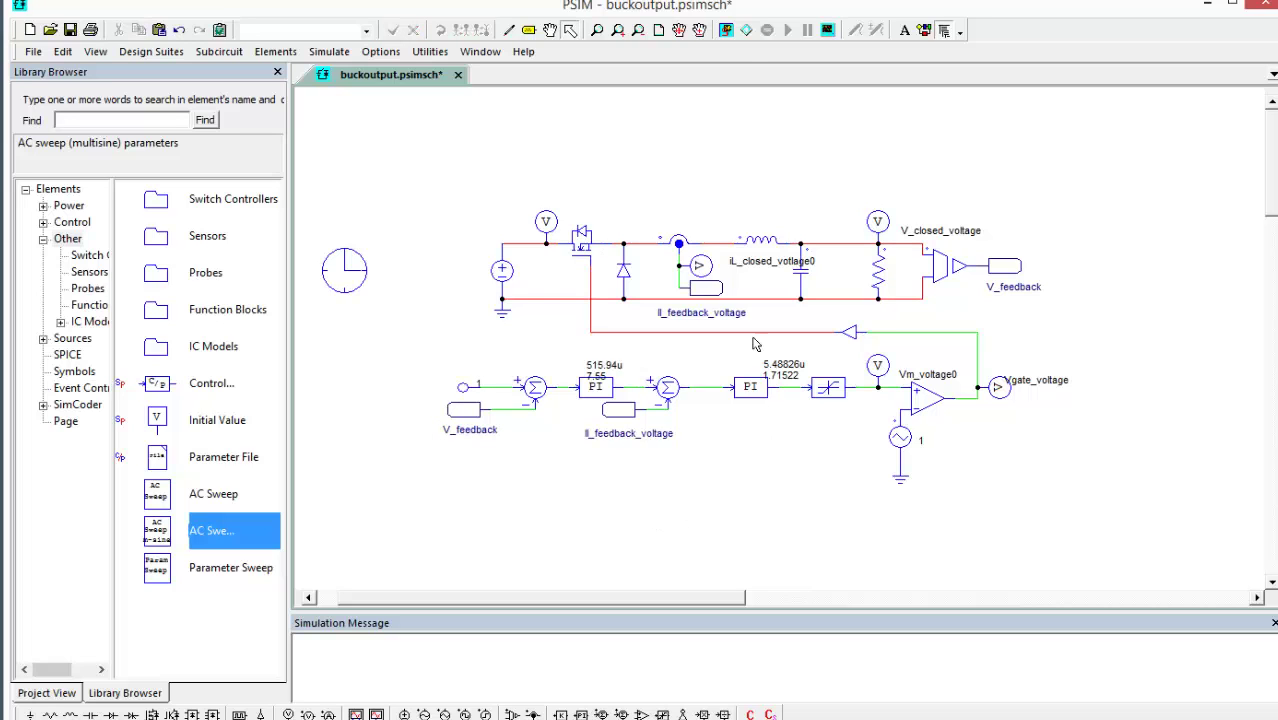
{"action": "left_click", "coordinate": [740, 29]}
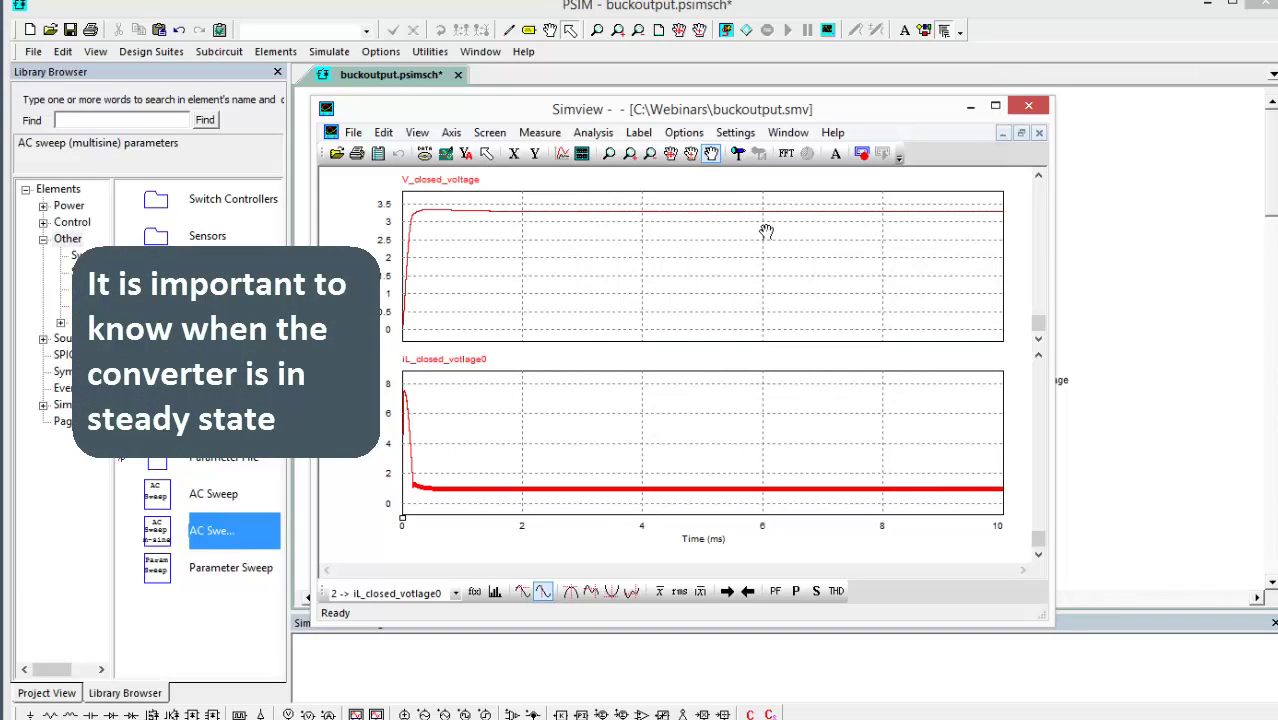
{"action": "left_click", "coordinate": [1186, 392]}
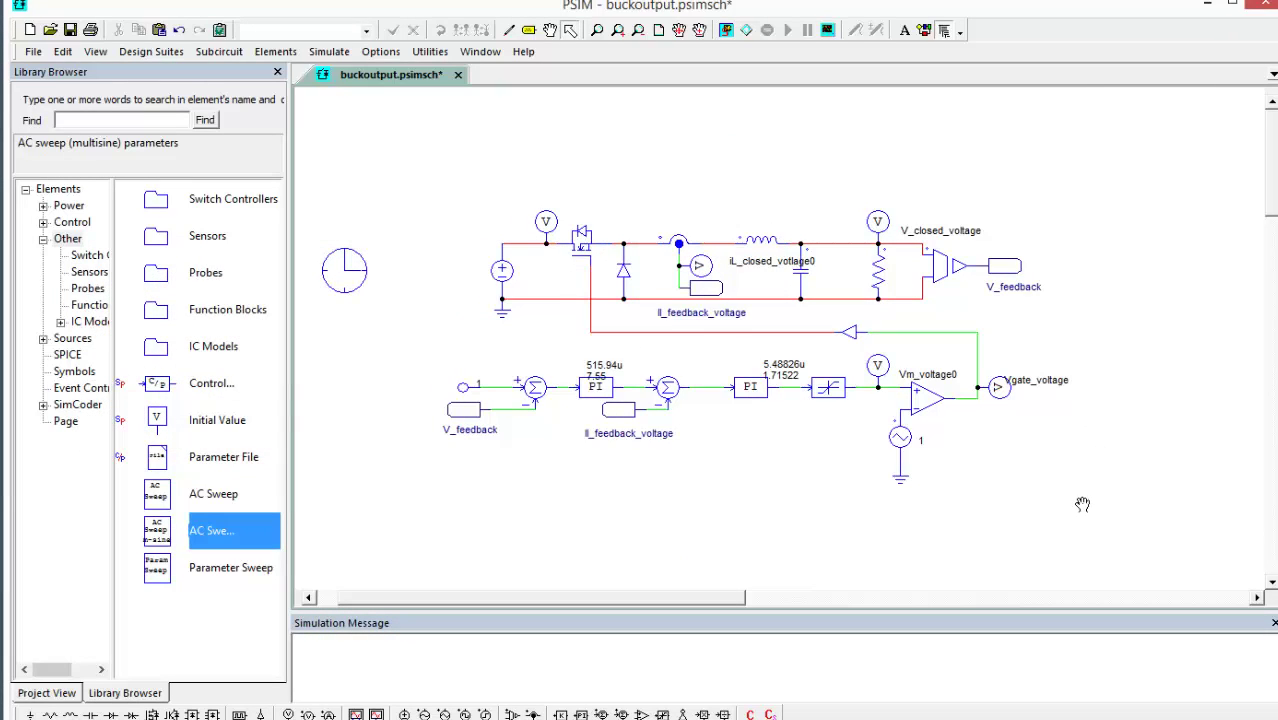
- Select the output1 test circuit and drag it up beside the buck converter
{"action": "left_click_drag", "start_coordinate": [1082, 504], "coordinate": [1023, 521]}
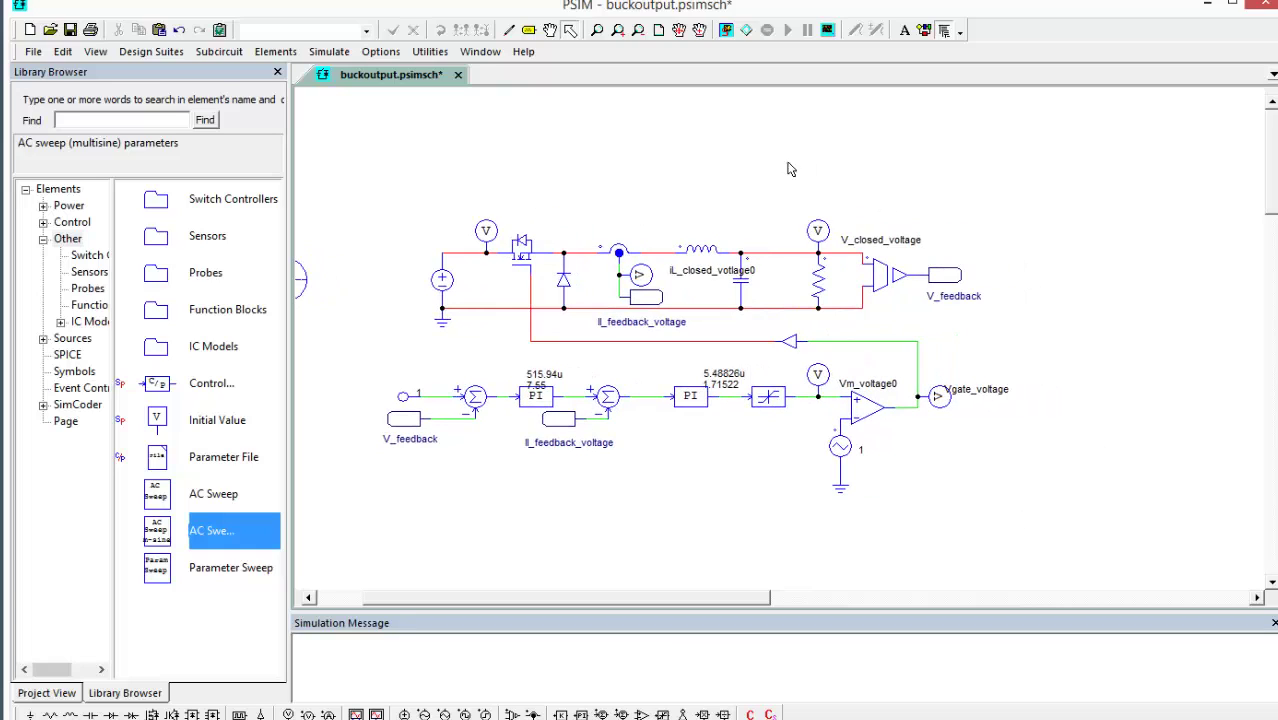
{"action": "left_click_drag", "start_coordinate": [908, 187], "coordinate": [1104, 357]}
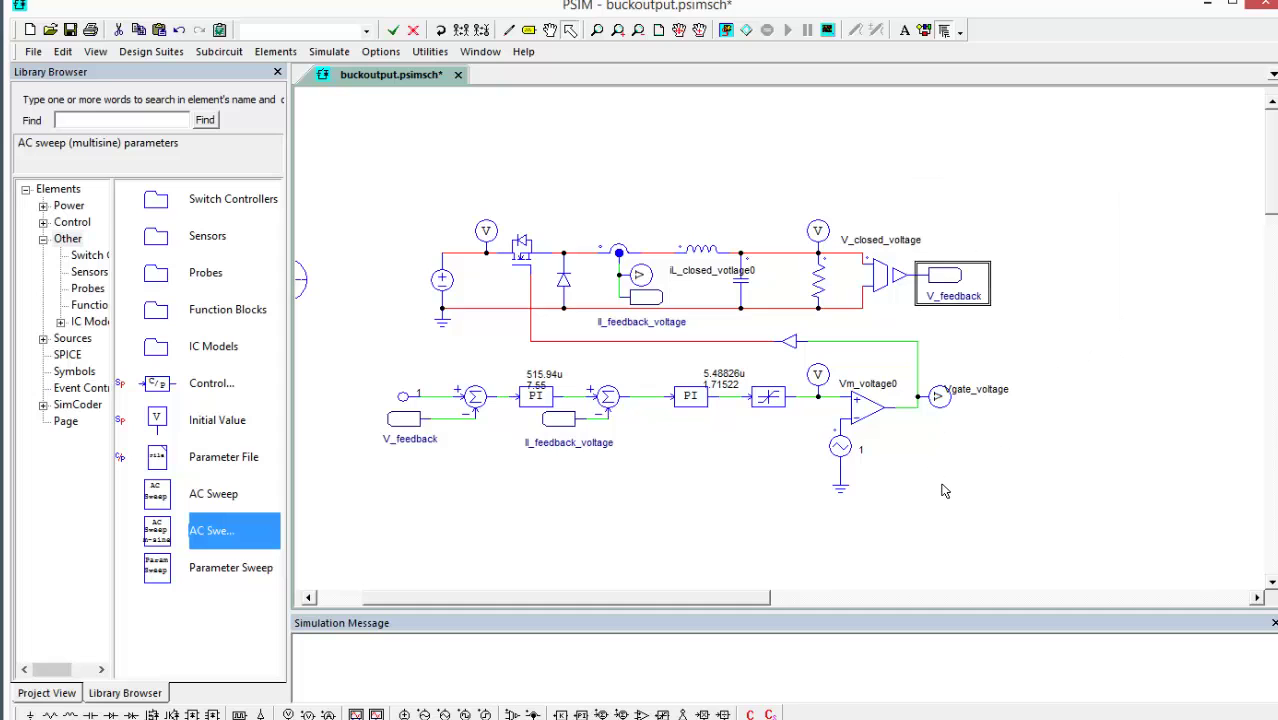
{"action": "left_click_drag", "start_coordinate": [940, 530], "coordinate": [1236, 560]}
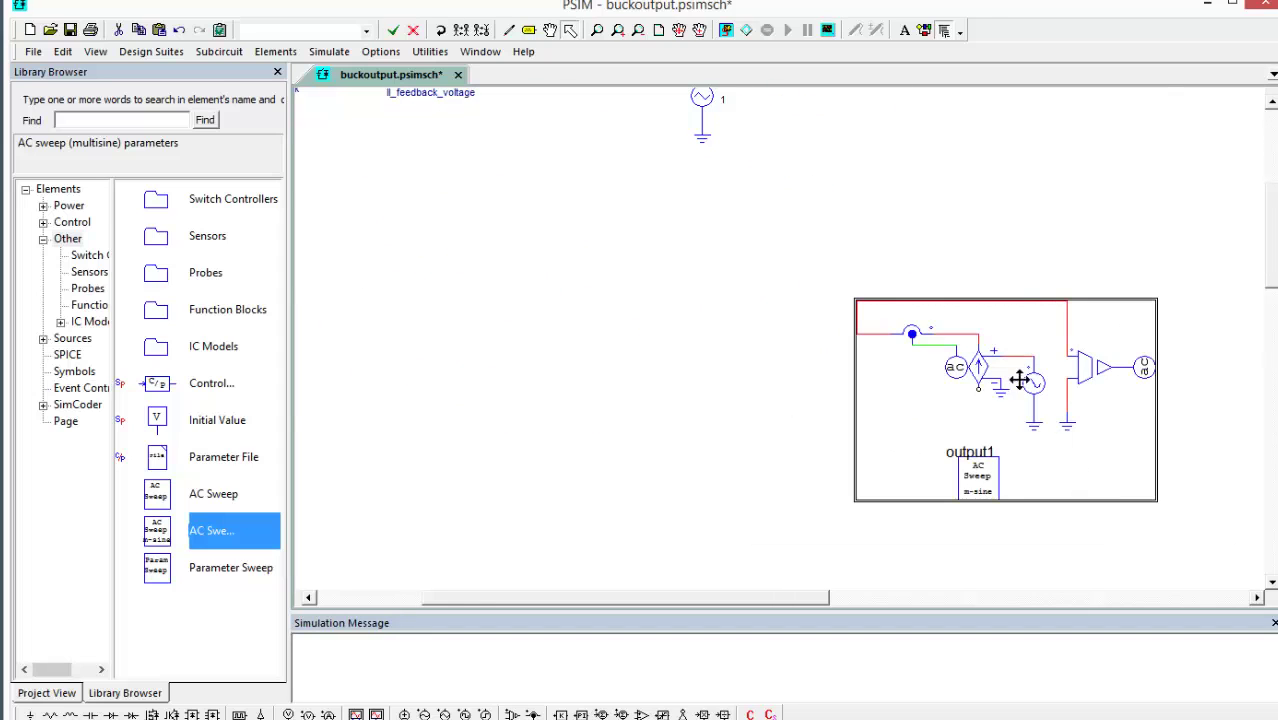
{"action": "left_click_drag", "start_coordinate": [1022, 374], "coordinate": [1033, 164]}
{"action": "scroll", "coordinate": [758, 212], "scroll_direction": "up", "scroll_amount": 5}
{"action": "left_click_drag", "start_coordinate": [1058, 495], "coordinate": [1041, 288]}
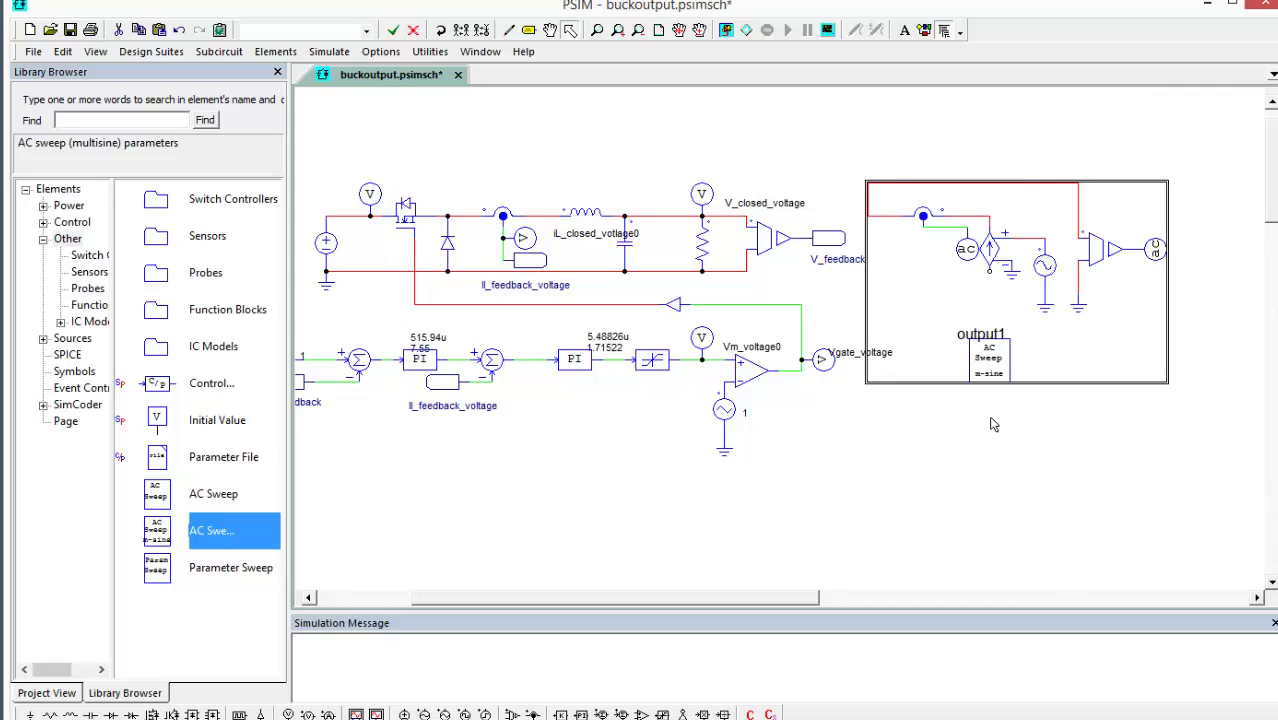
- Wire the injection test circuit to the converter's output node
{"action": "left_click", "coordinate": [960, 463]}
{"action": "key", "text": "ctrl+w"}
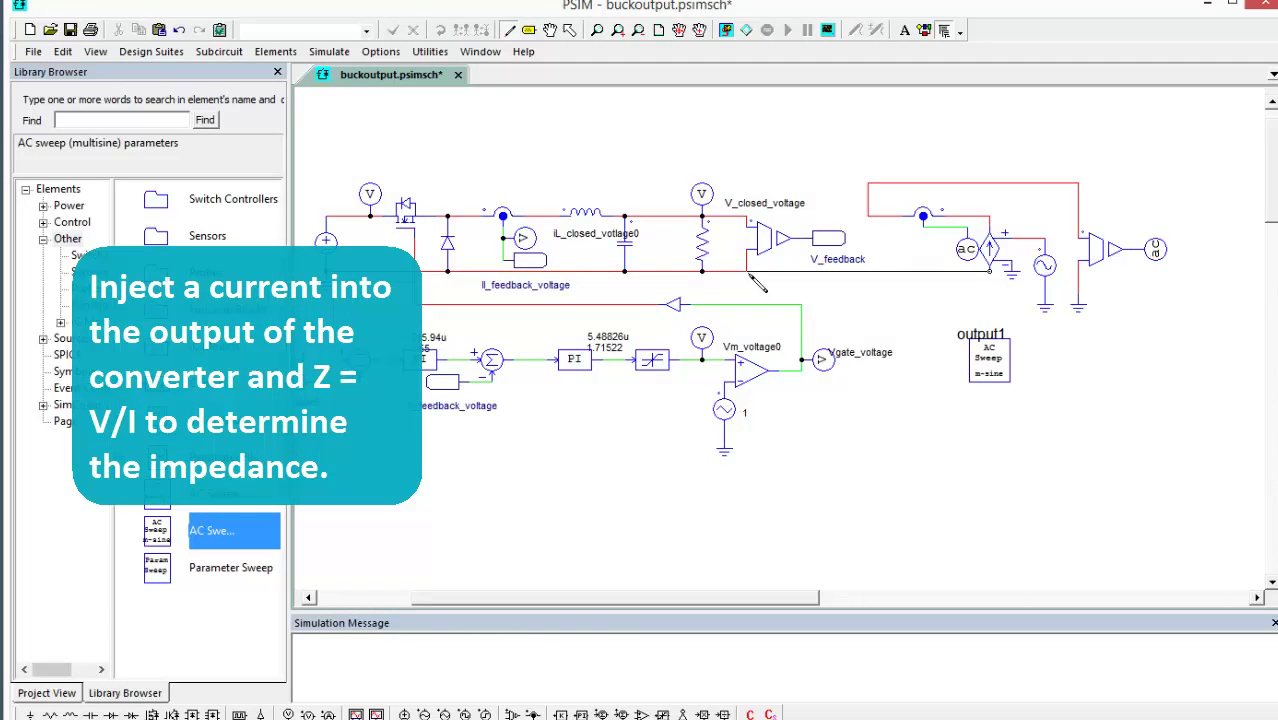
{"action": "key", "text": "Escape"}
{"action": "double_click", "coordinate": [984, 256]}
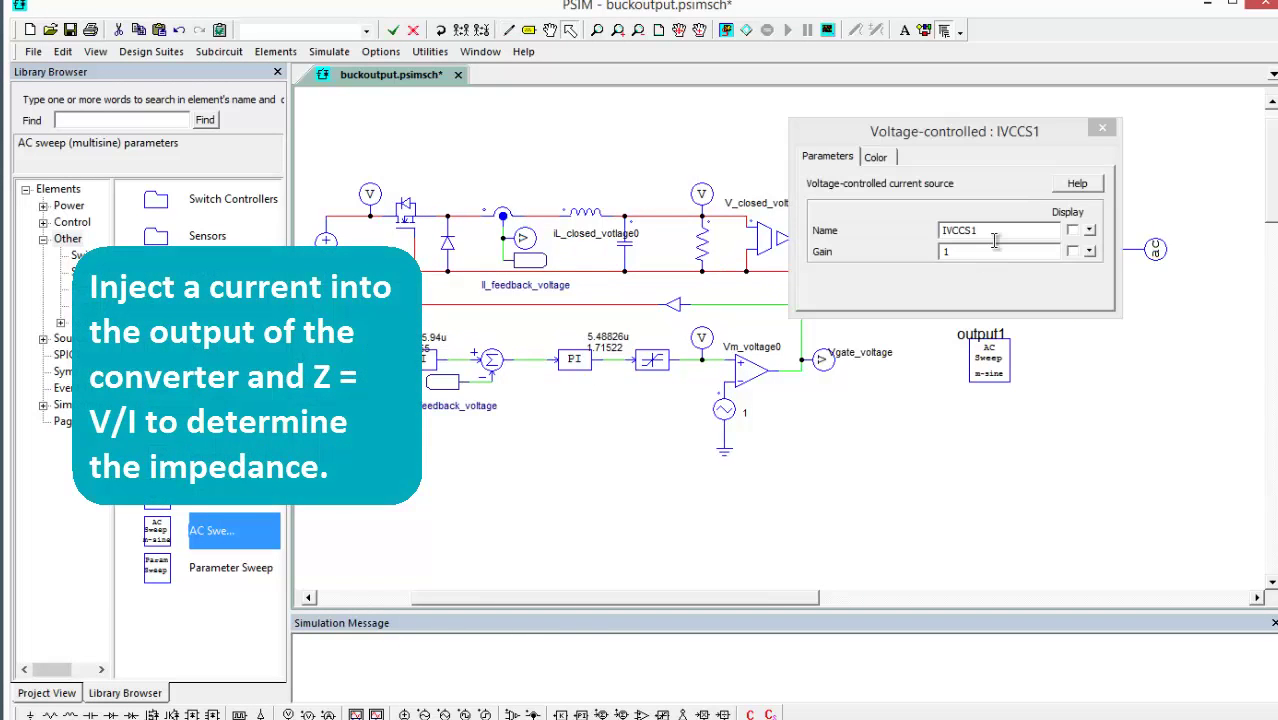
{"action": "left_click", "coordinate": [1102, 128]}
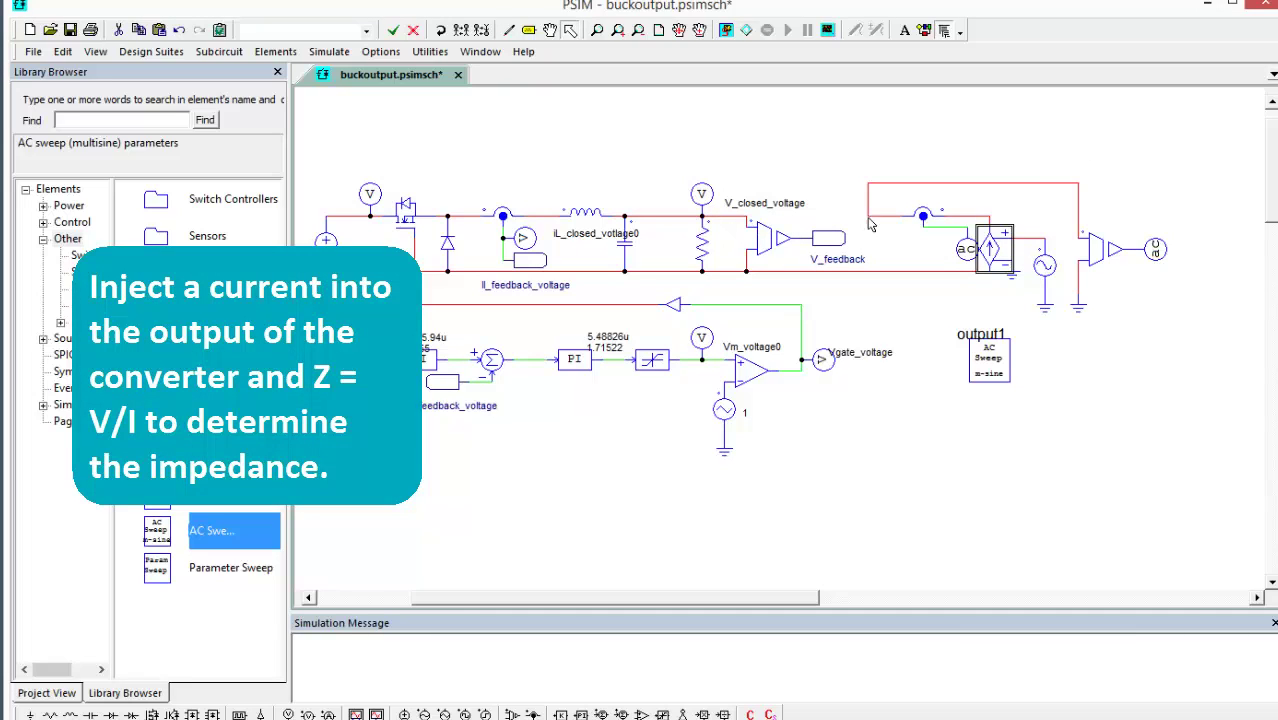
{"action": "key", "text": "ctrl+w"}
{"action": "left_click_drag", "start_coordinate": [869, 216], "coordinate": [748, 216]}
{"action": "key", "text": "Escape"}
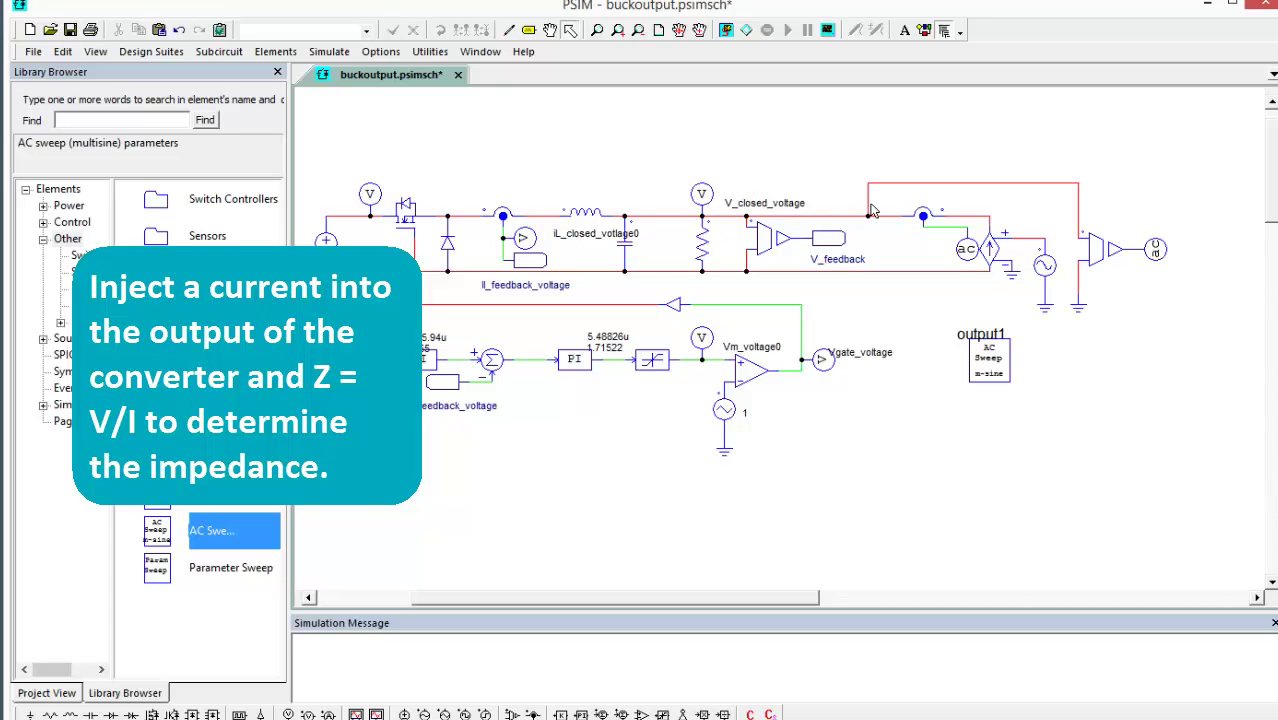
- Rename the sine source from output0 to output and reopen it to confirm
{"action": "double_click", "coordinate": [996, 245]}
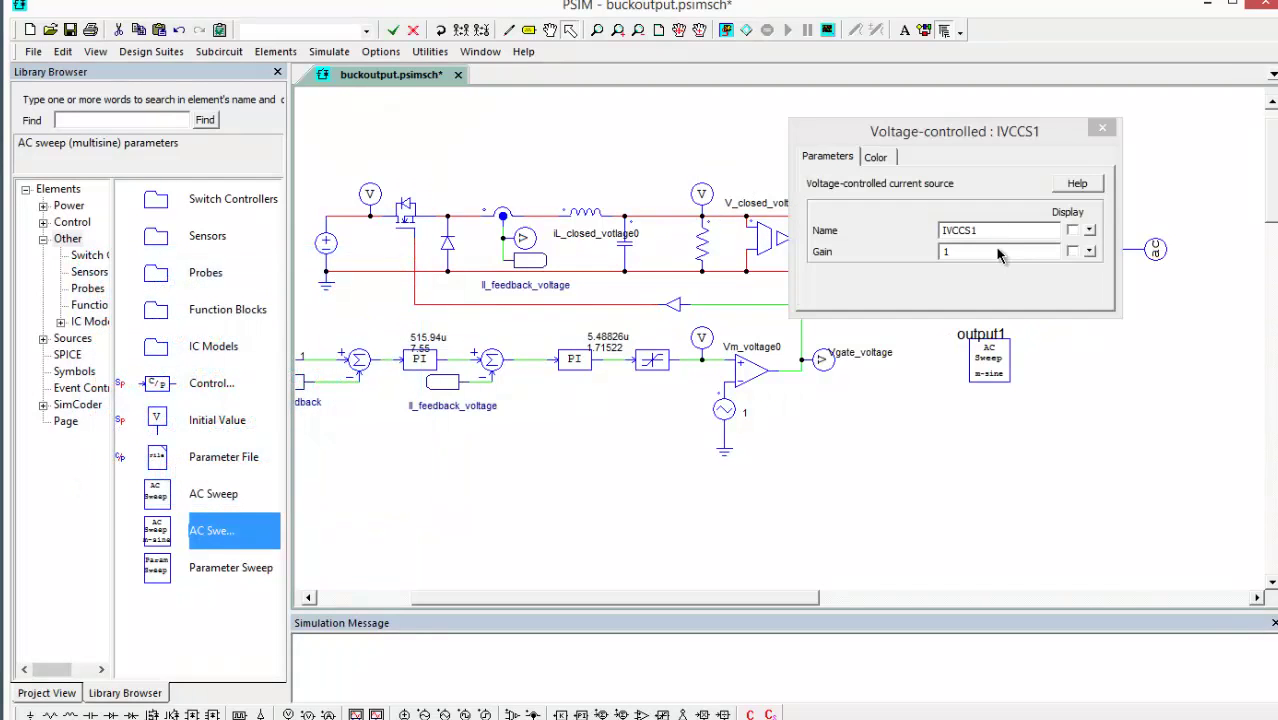
{"action": "left_click", "coordinate": [1105, 131]}
{"action": "double_click", "coordinate": [1041, 271]}
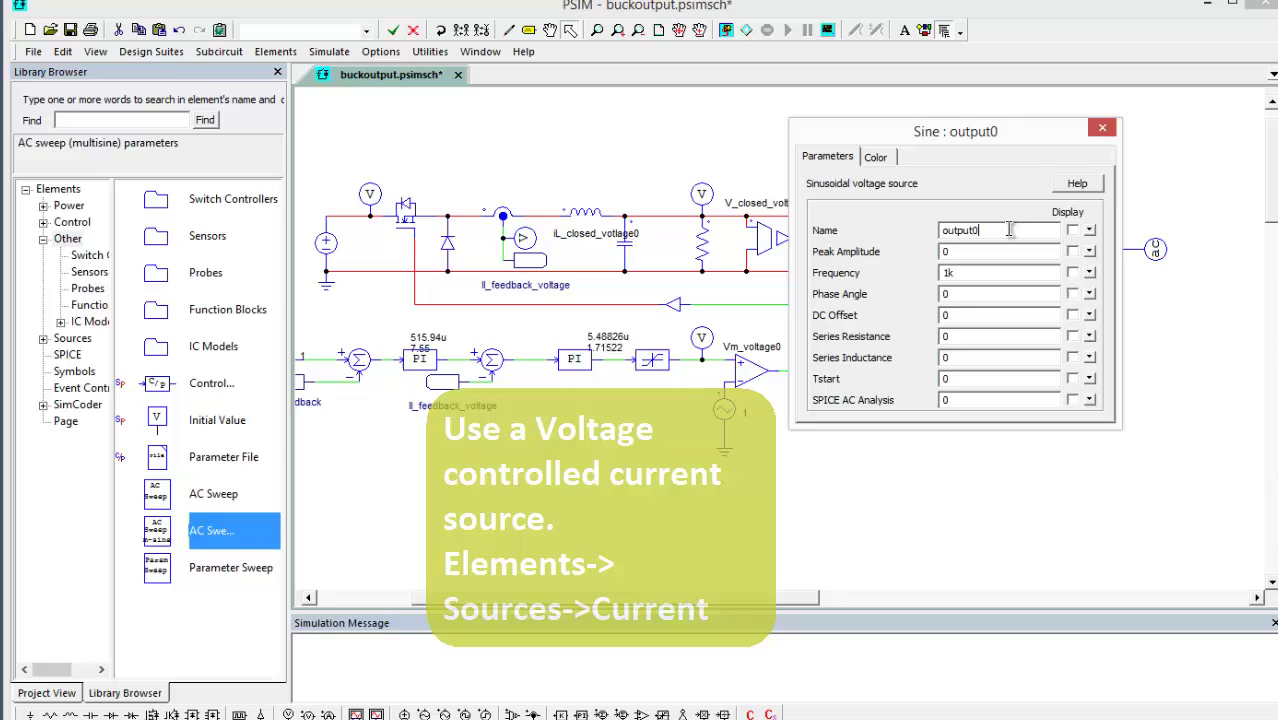
{"action": "key", "text": "BackSpace"}
{"action": "left_click", "coordinate": [1102, 133]}
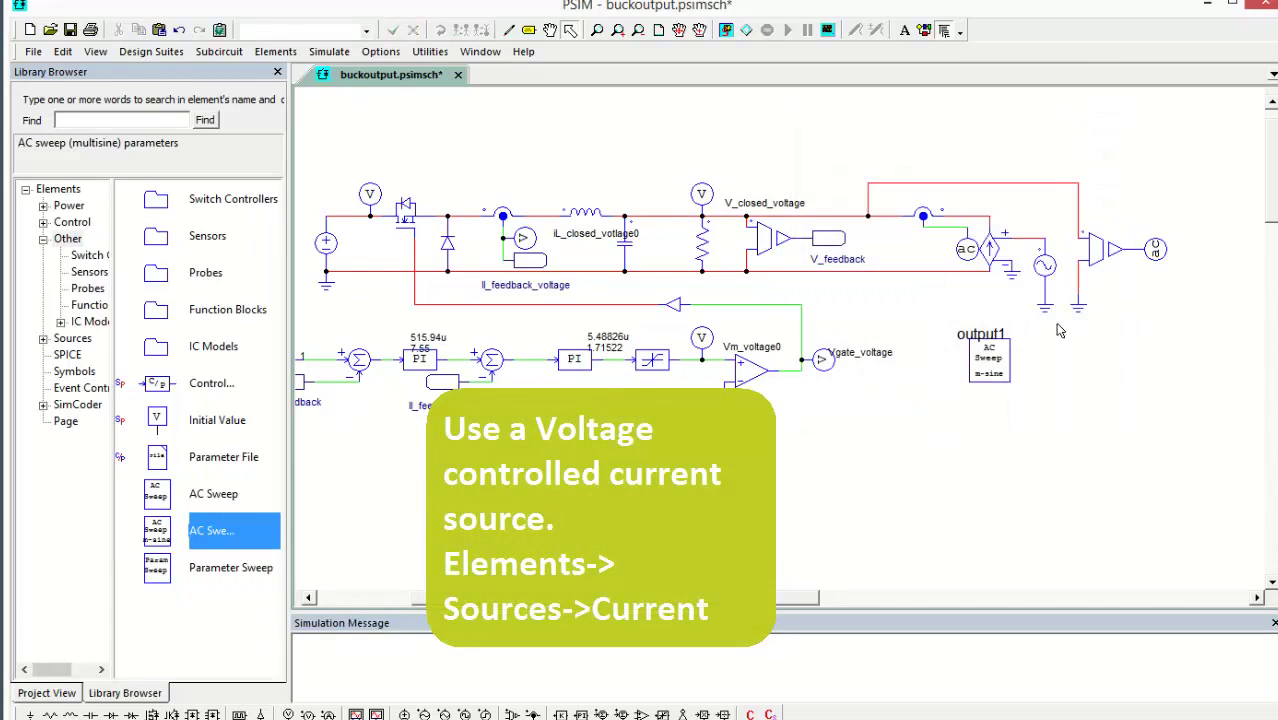
{"action": "double_click", "coordinate": [1044, 264]}
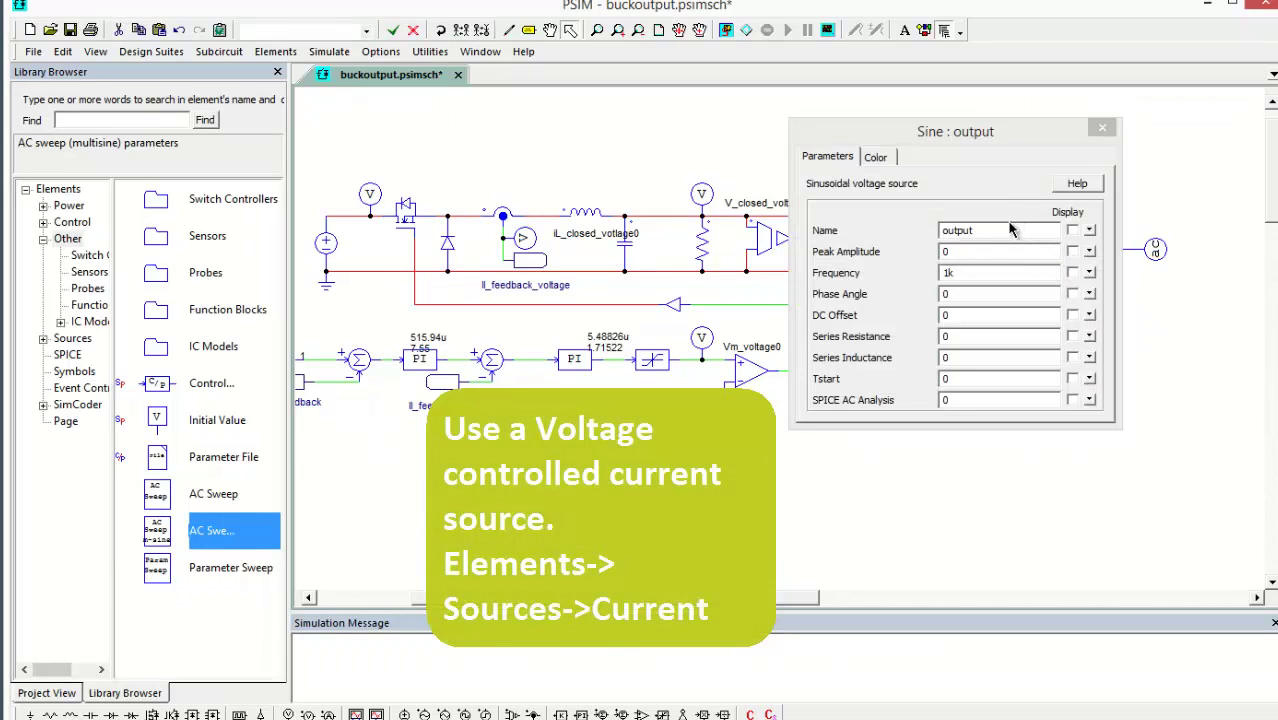
- Browse the library's Elements > Sources > Current list, then place and delete a voltage-controlled current source
{"action": "left_click", "coordinate": [1102, 128]}
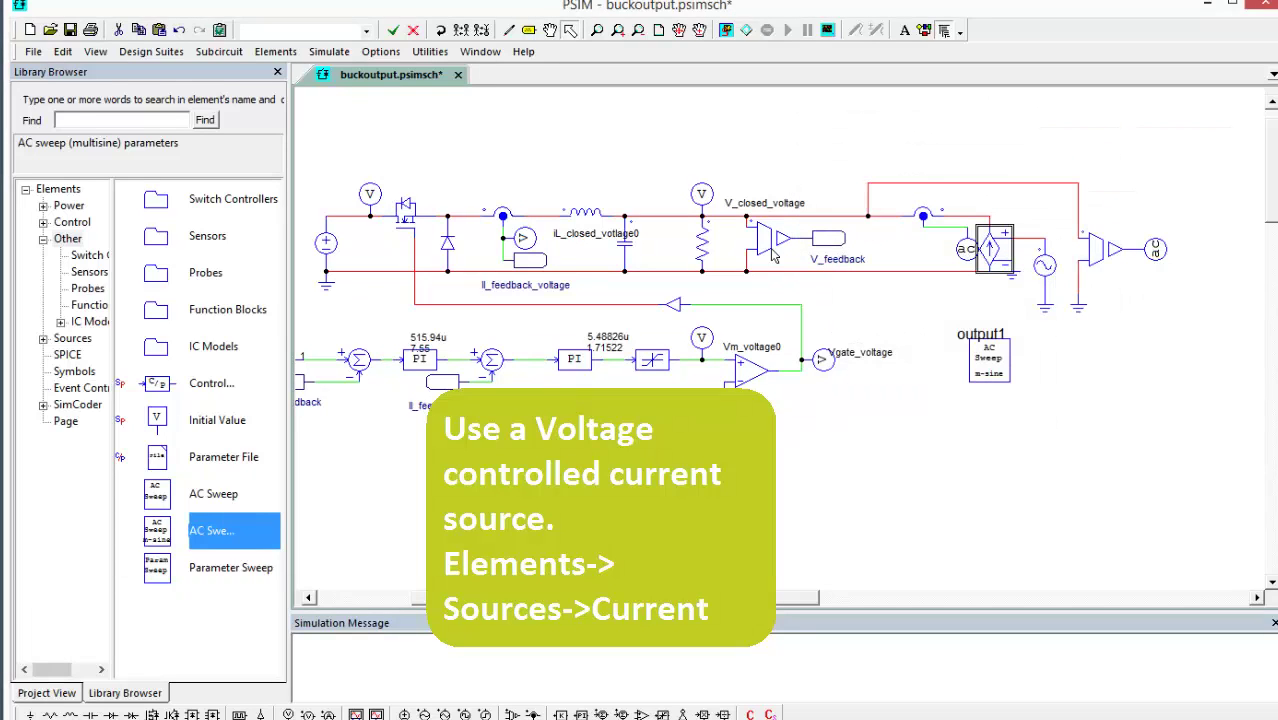
{"action": "left_click", "coordinate": [43, 240]}
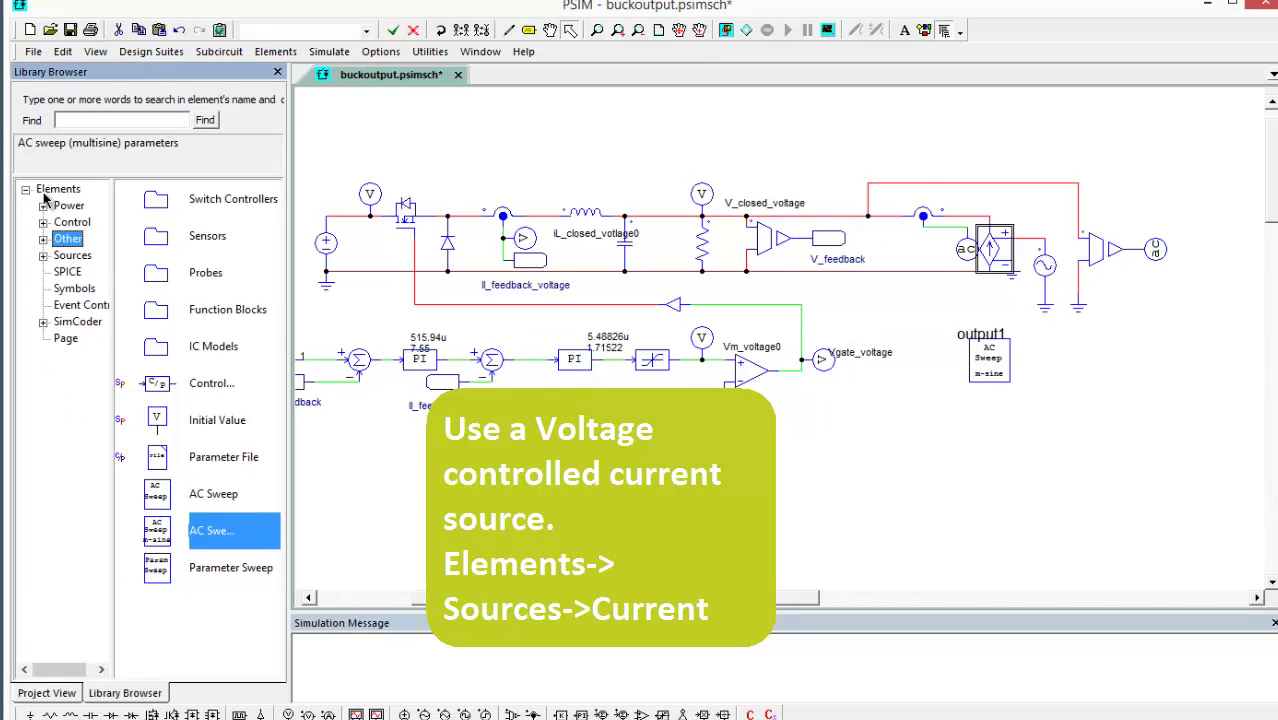
{"action": "left_click", "coordinate": [52, 189]}
{"action": "left_click", "coordinate": [68, 256]}
{"action": "left_click", "coordinate": [194, 240]}
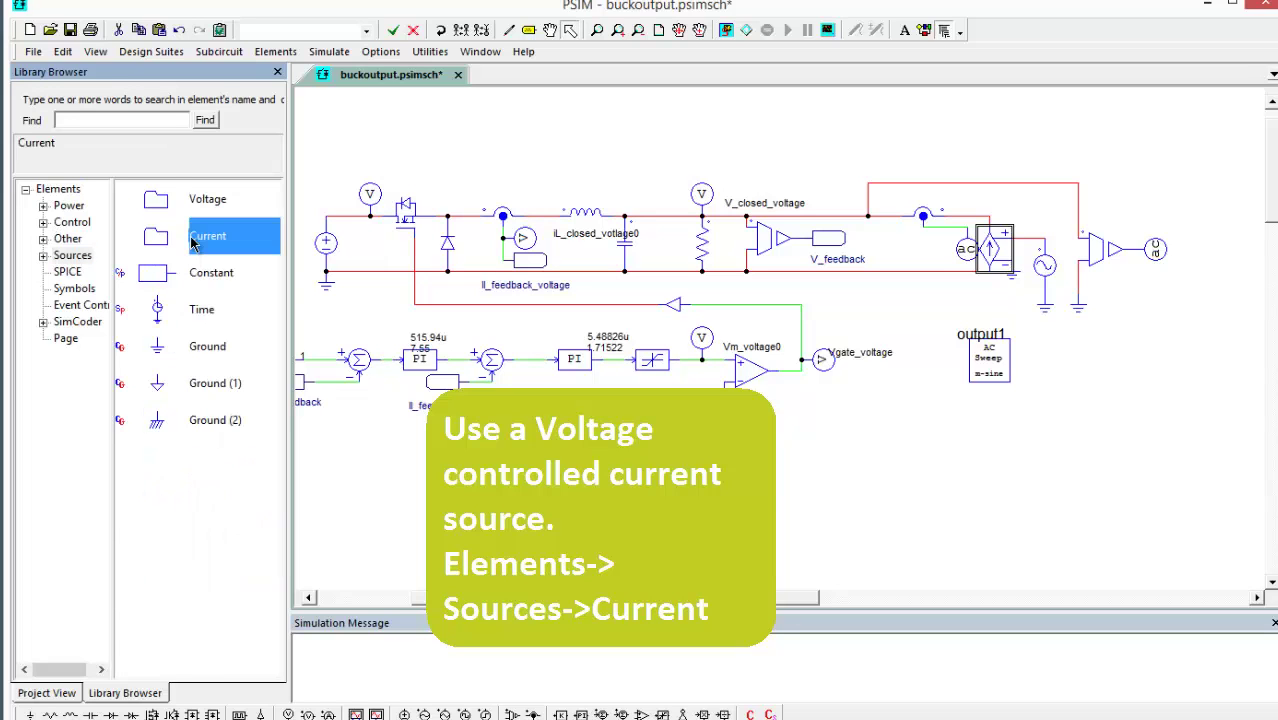
{"action": "double_click", "coordinate": [194, 240]}
{"action": "scroll", "coordinate": [275, 390], "scroll_direction": "down", "scroll_amount": 2}
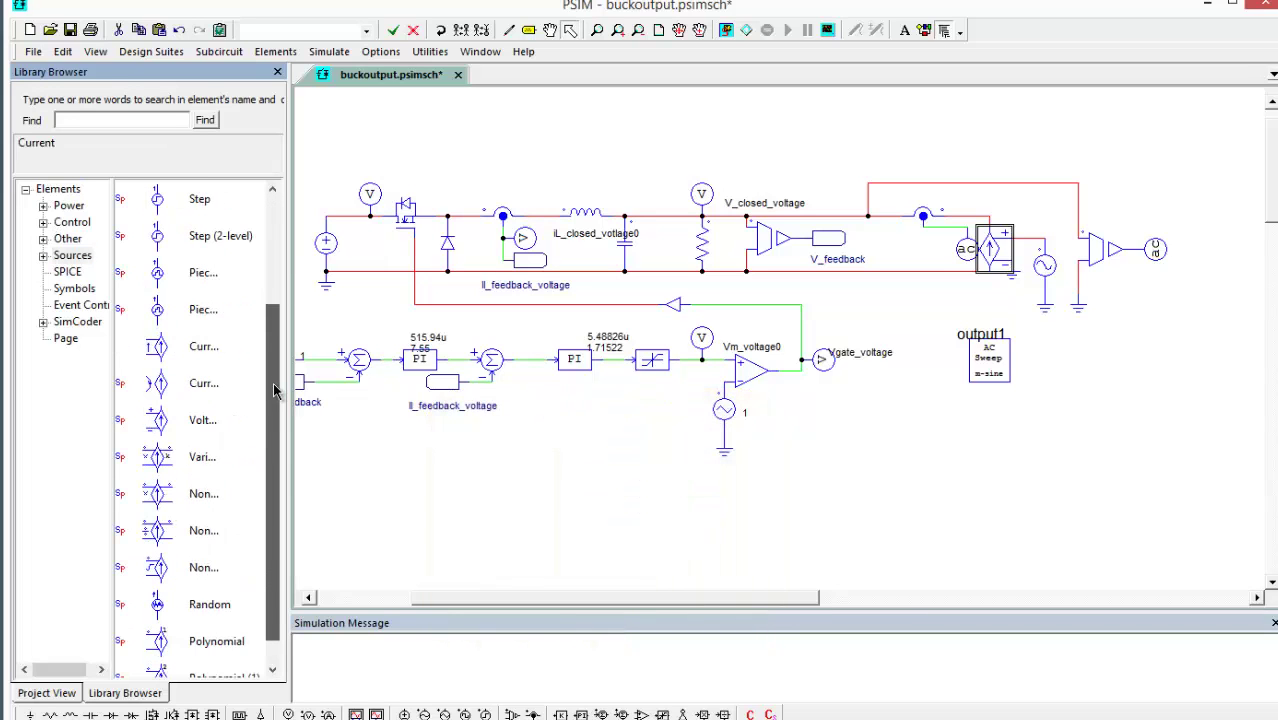
{"action": "left_click_drag", "start_coordinate": [214, 420], "coordinate": [1072, 404]}
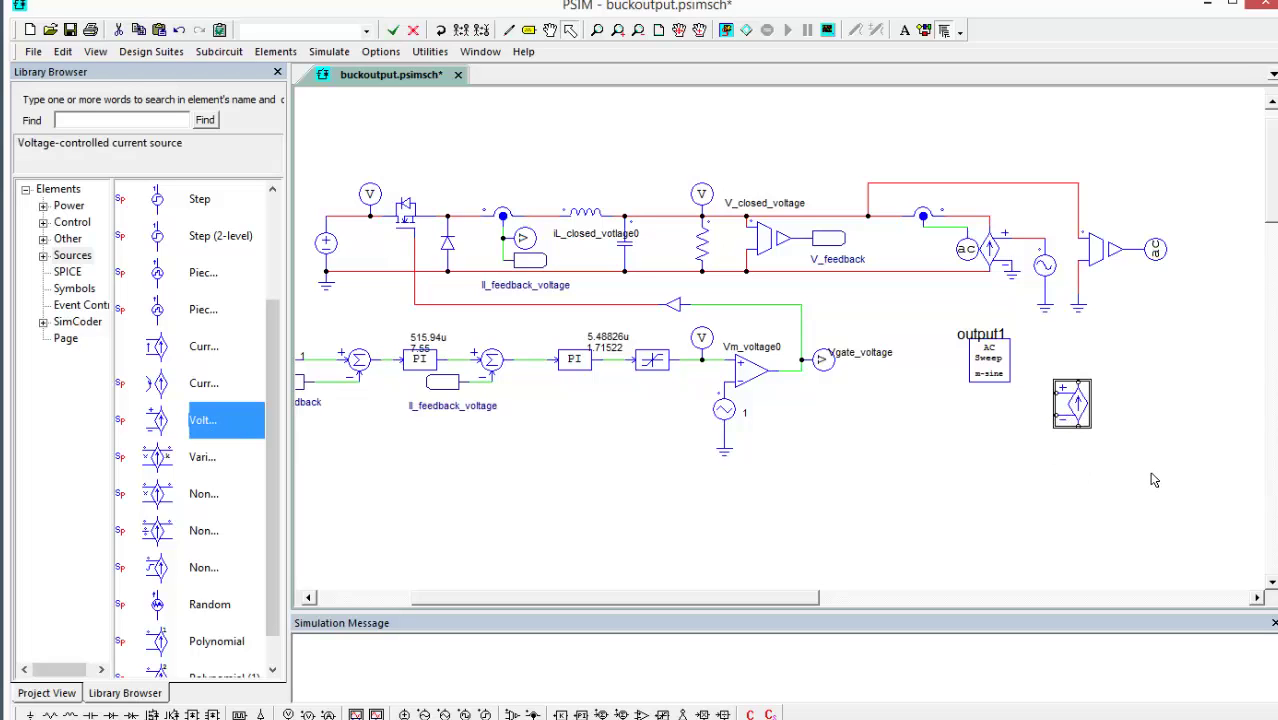
{"action": "key", "text": "Delete"}
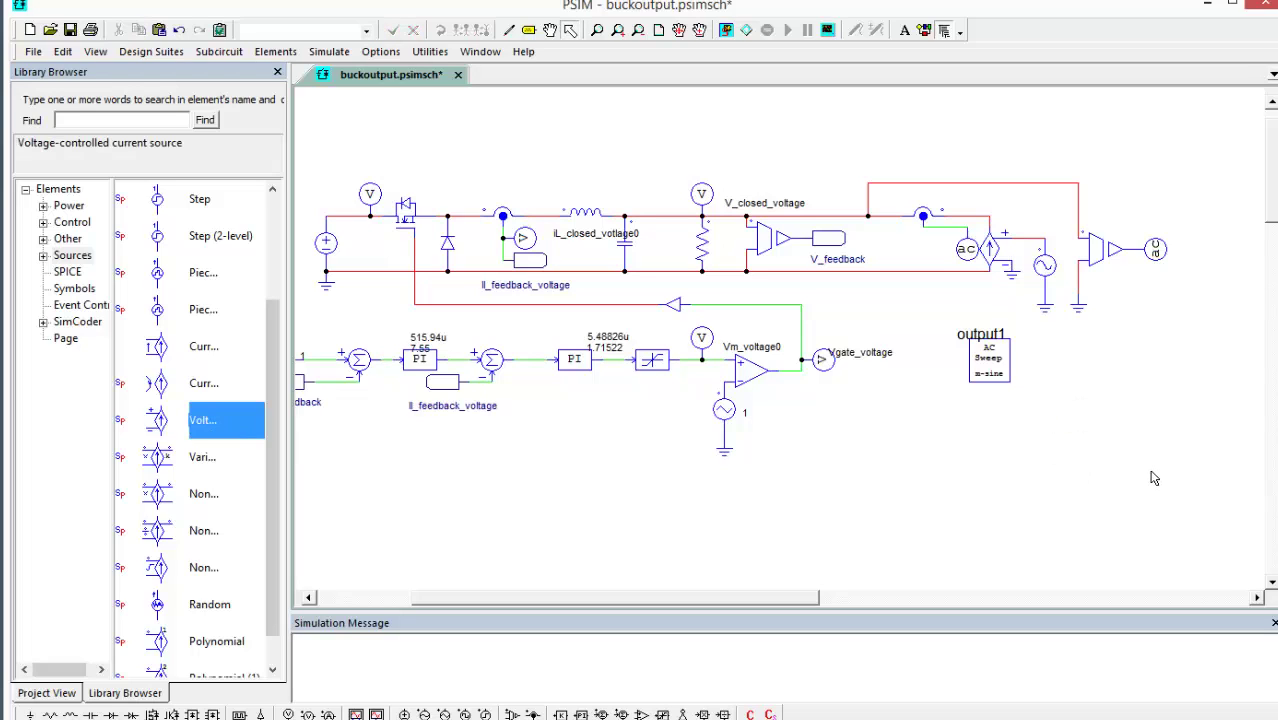
- Tick Display for the sine source name 'output' and confirm output1's Source Name matches
{"action": "double_click", "coordinate": [1052, 276]}
{"action": "left_click", "coordinate": [1102, 127]}
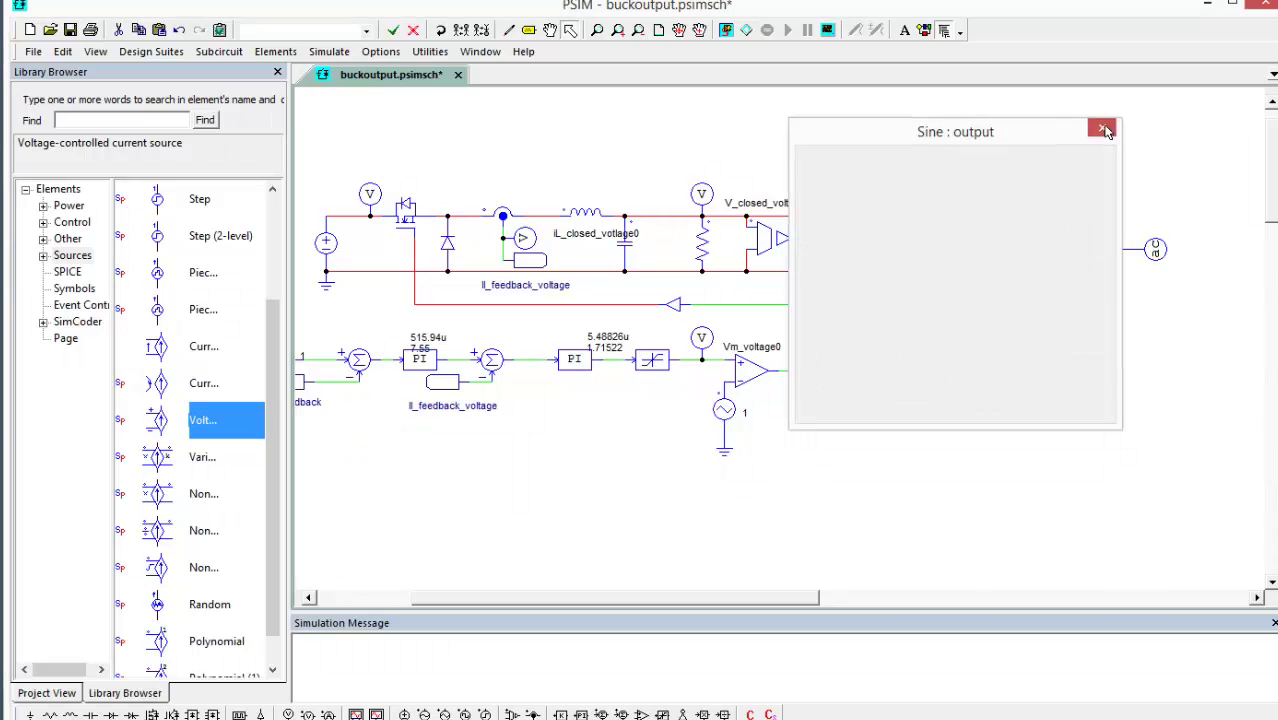
{"action": "double_click", "coordinate": [998, 362]}
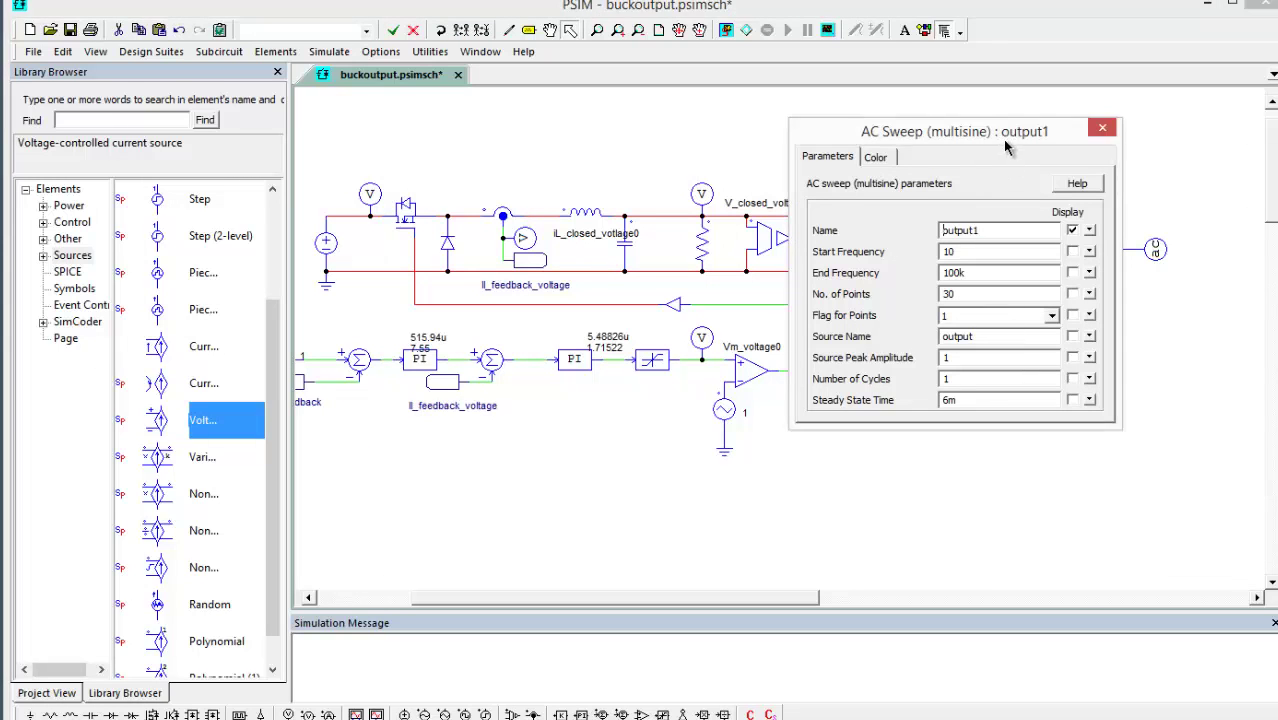
{"action": "left_click_drag", "start_coordinate": [1005, 145], "coordinate": [838, 137]}
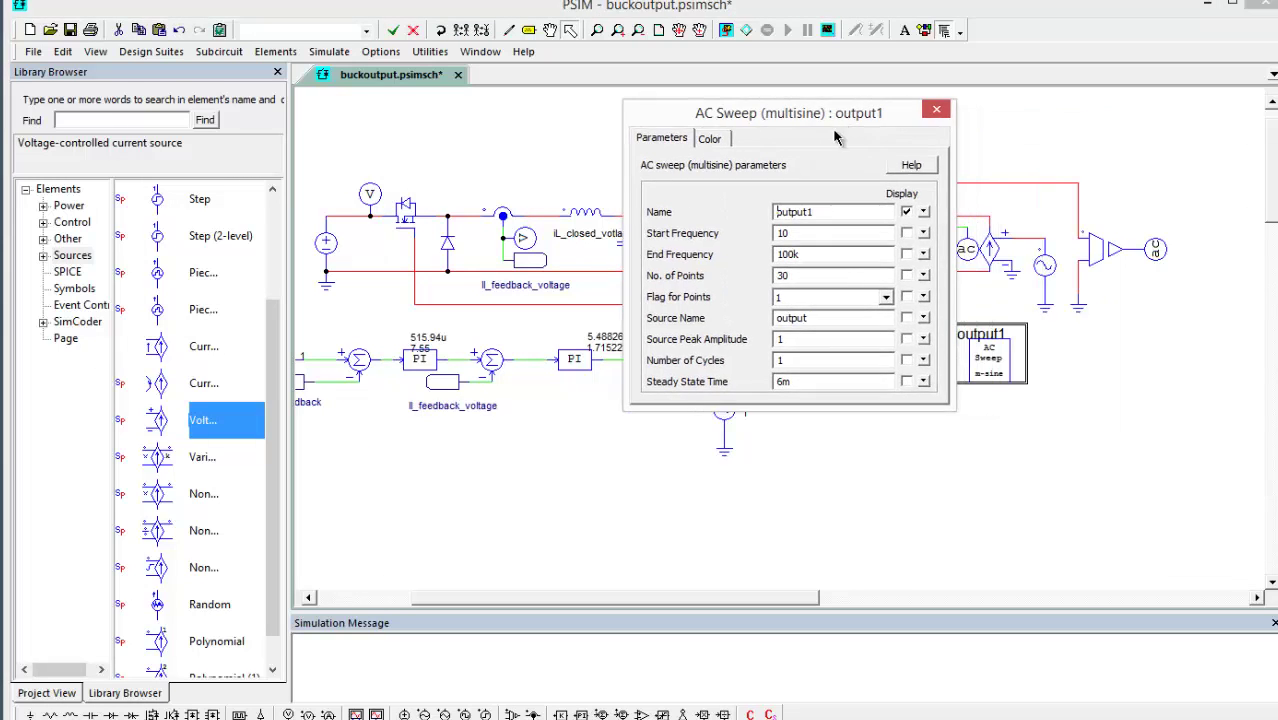
{"action": "left_click", "coordinate": [1046, 268]}
{"action": "double_click", "coordinate": [1046, 266]}
{"action": "left_click", "coordinate": [906, 213]}
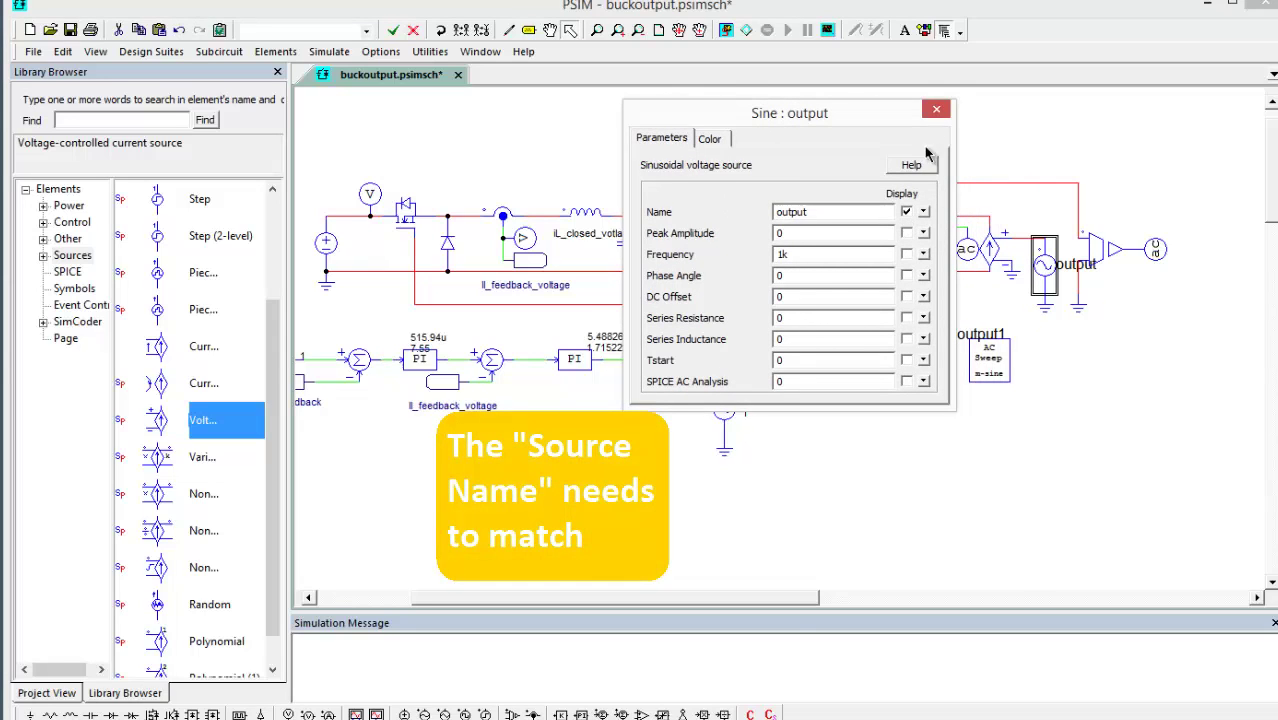
{"action": "double_click", "coordinate": [980, 356]}
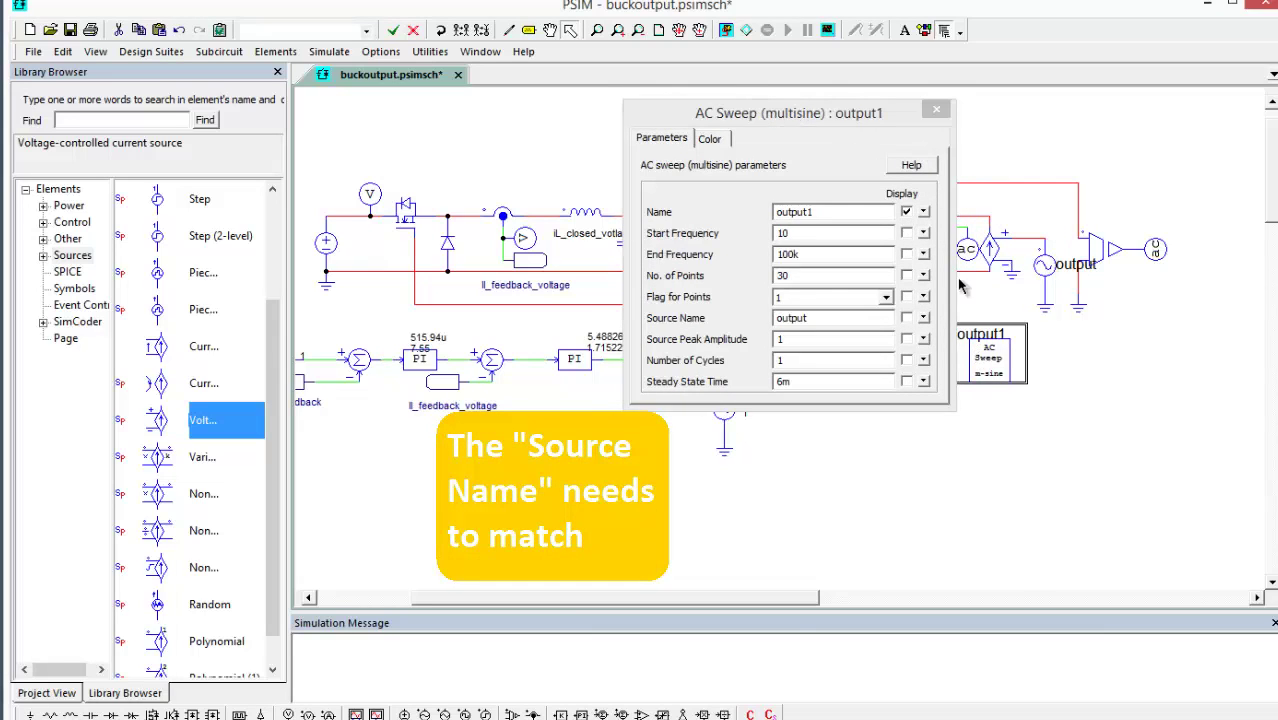
{"action": "left_click", "coordinate": [936, 109]}
{"action": "double_click", "coordinate": [992, 352]}
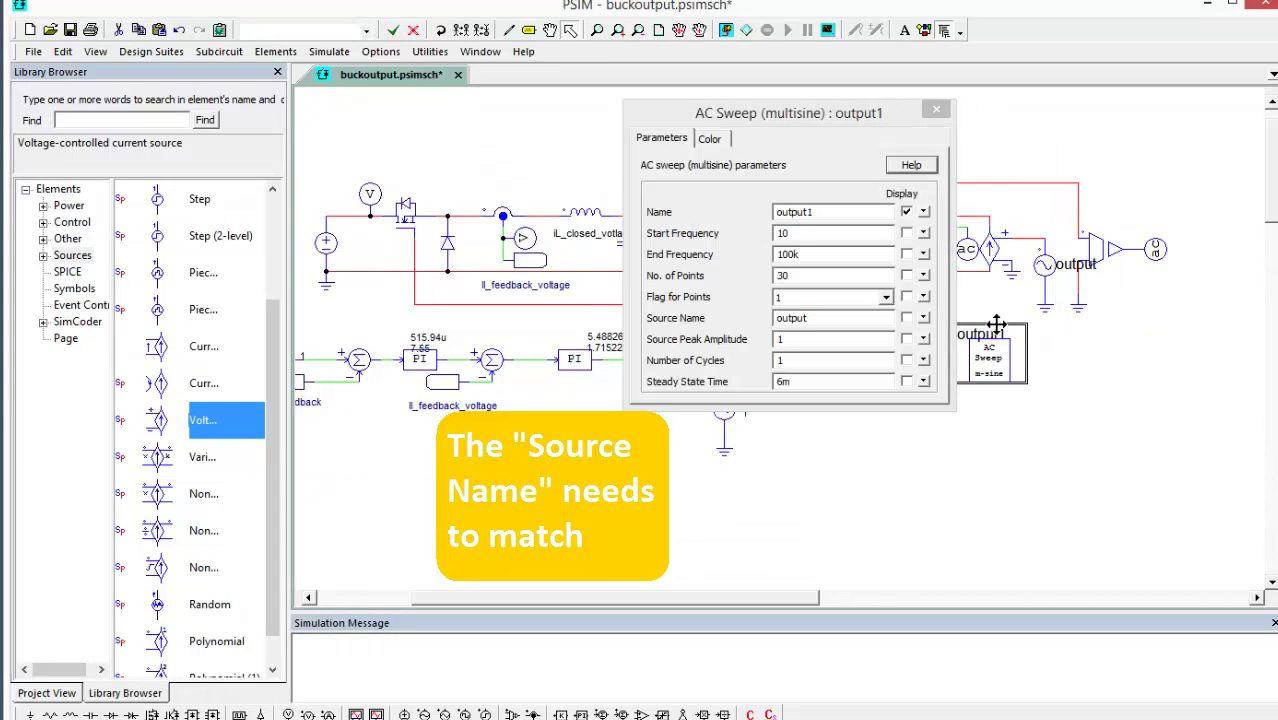
{"action": "left_click", "coordinate": [961, 103]}
{"action": "left_click", "coordinate": [1128, 358]}
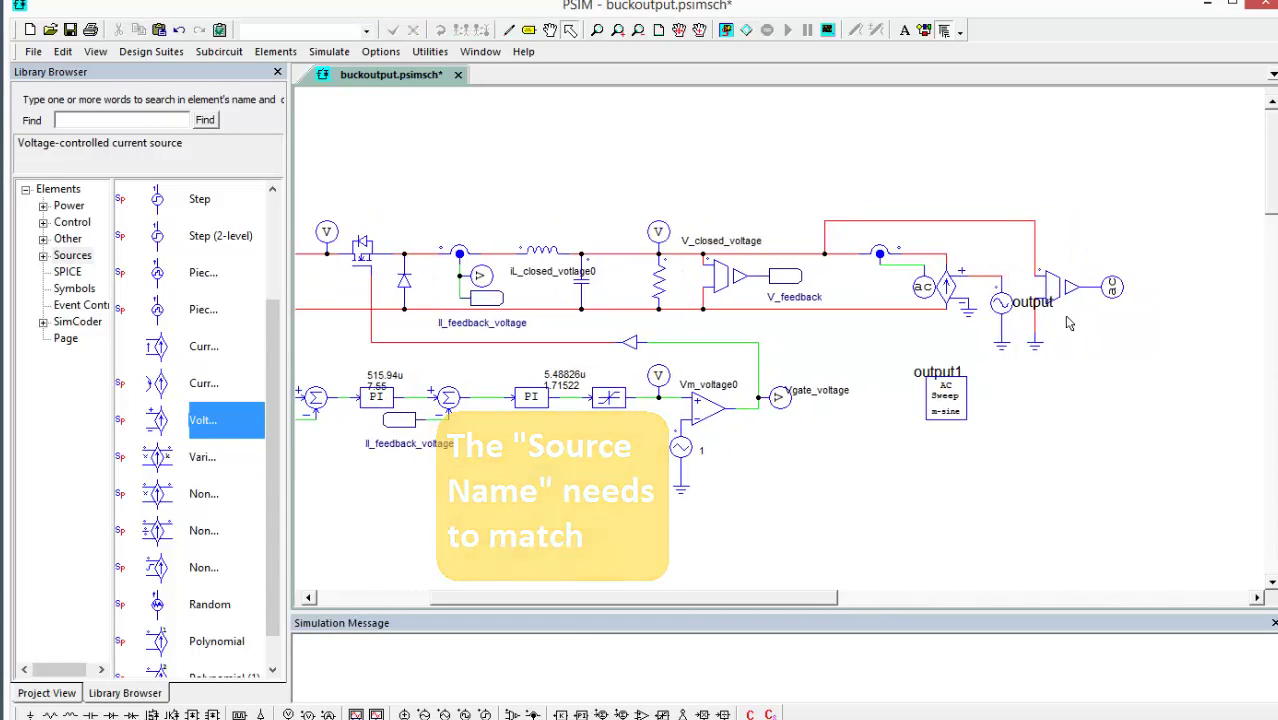
- Place an AC sweep probe from Elements > Other > Probes on the injected-current wire
{"action": "left_click", "coordinate": [1055, 289]}
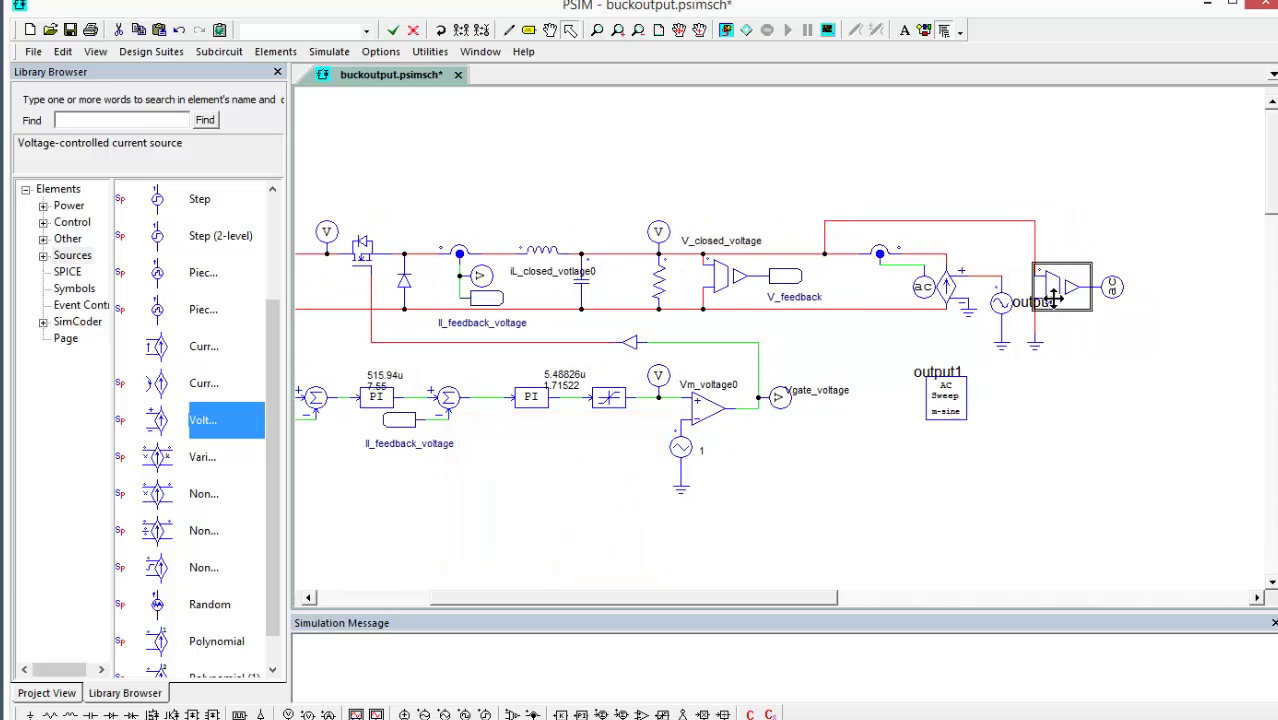
{"action": "left_click", "coordinate": [1140, 306]}
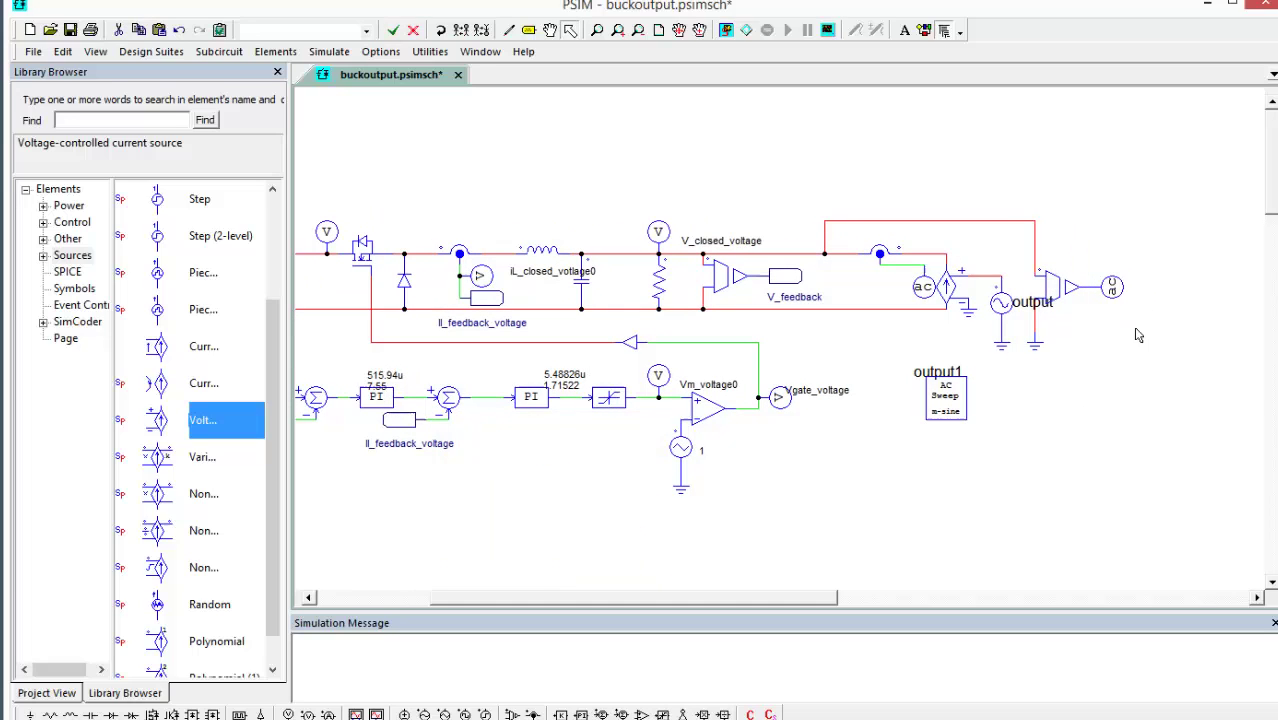
{"action": "left_click", "coordinate": [1108, 287]}
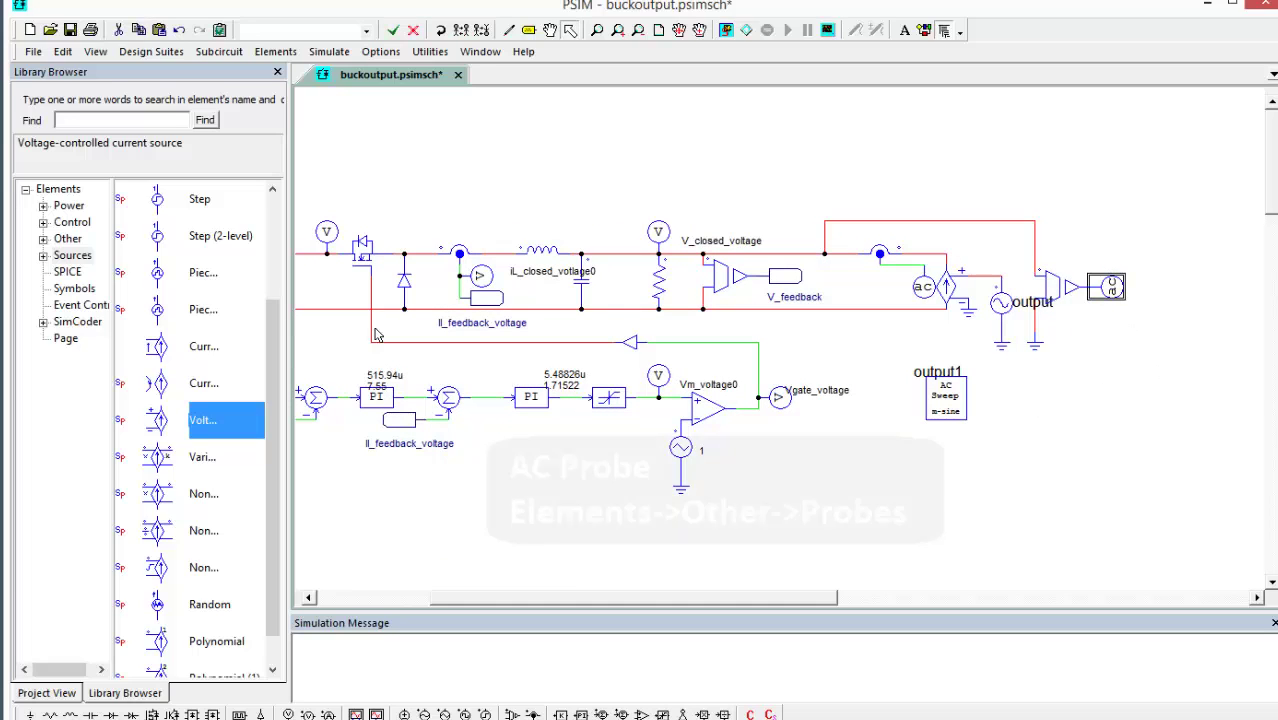
{"action": "left_click", "coordinate": [57, 189]}
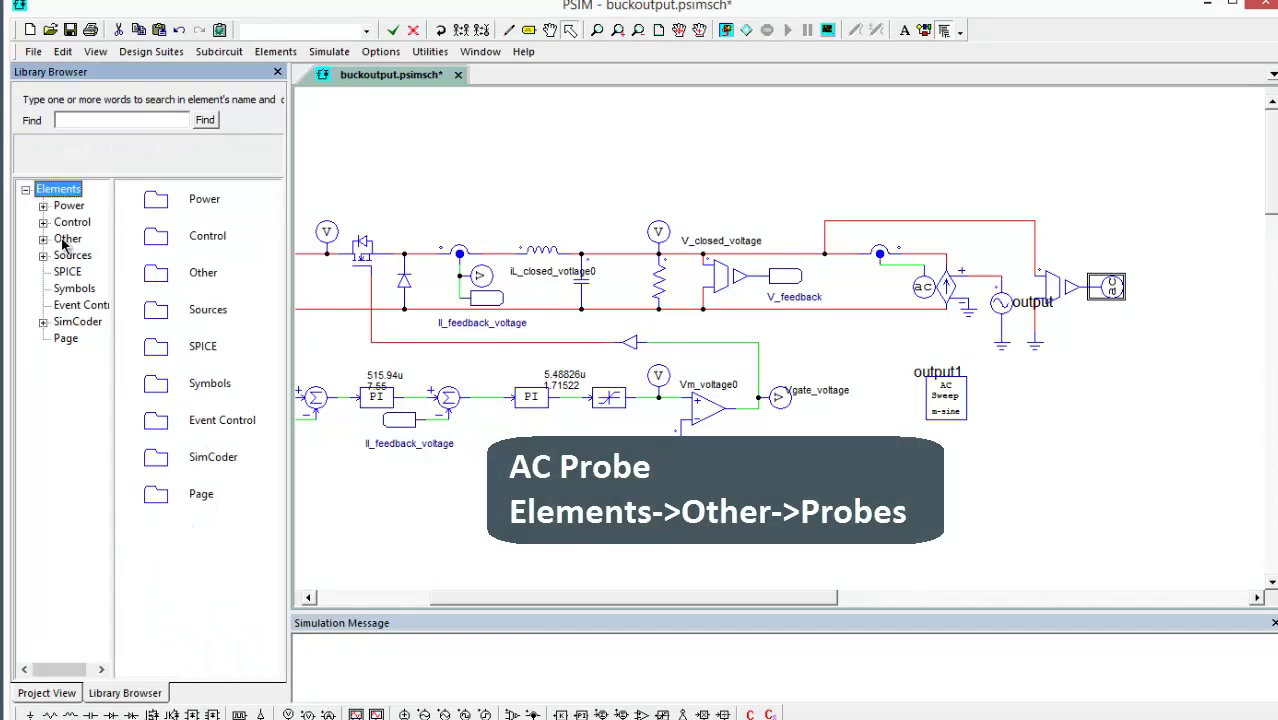
{"action": "left_click", "coordinate": [66, 240]}
{"action": "double_click", "coordinate": [205, 278]}
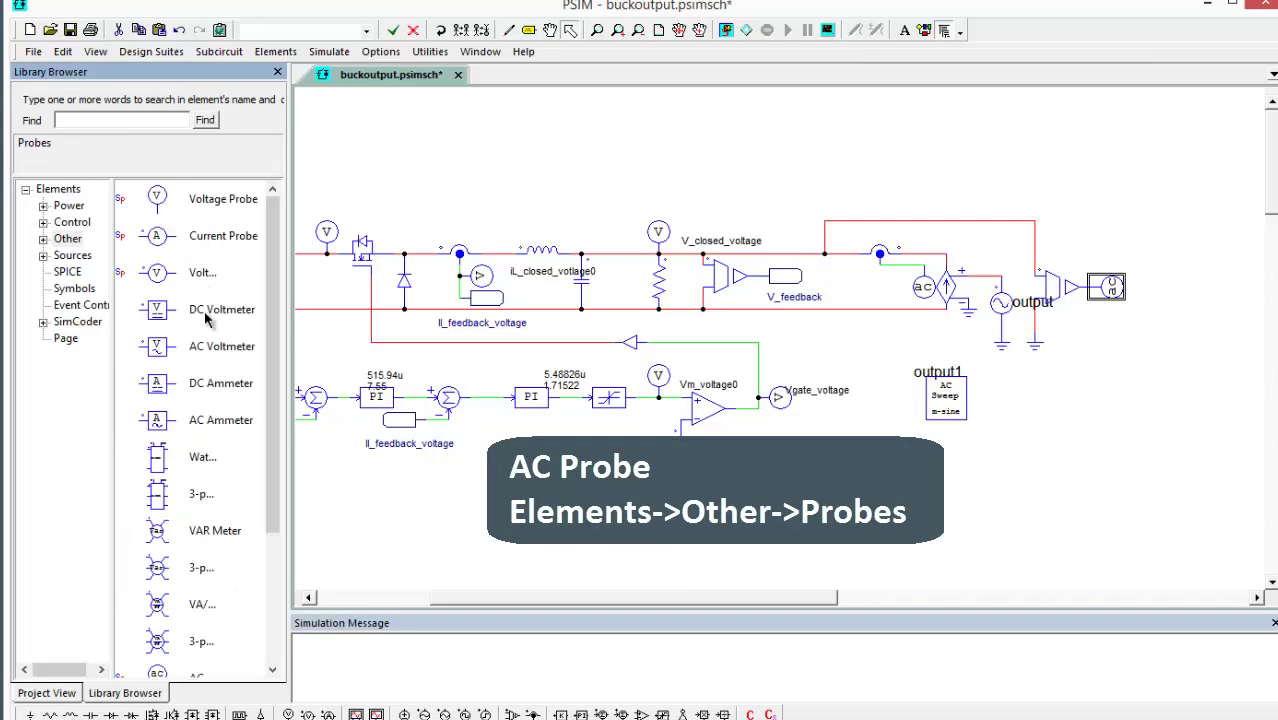
{"action": "left_click_drag", "start_coordinate": [272, 365], "coordinate": [269, 492]}
{"action": "left_click", "coordinate": [200, 500]}
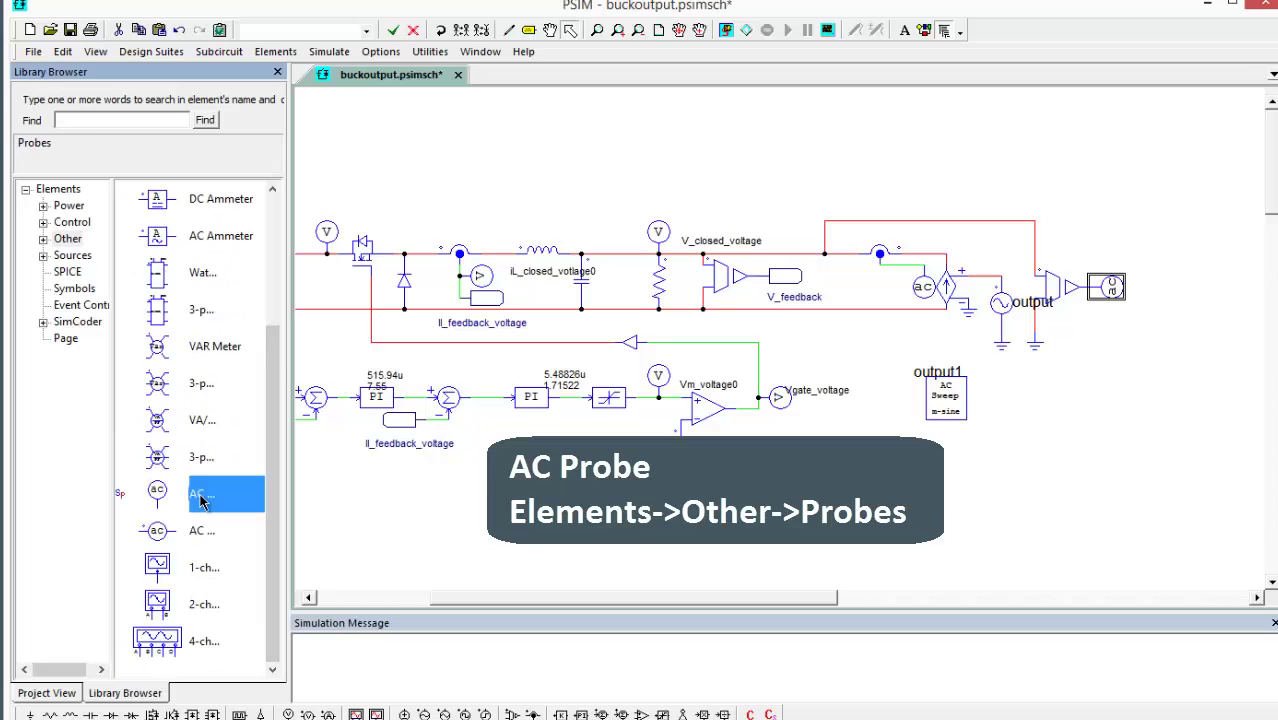
{"action": "left_click", "coordinate": [1048, 408]}
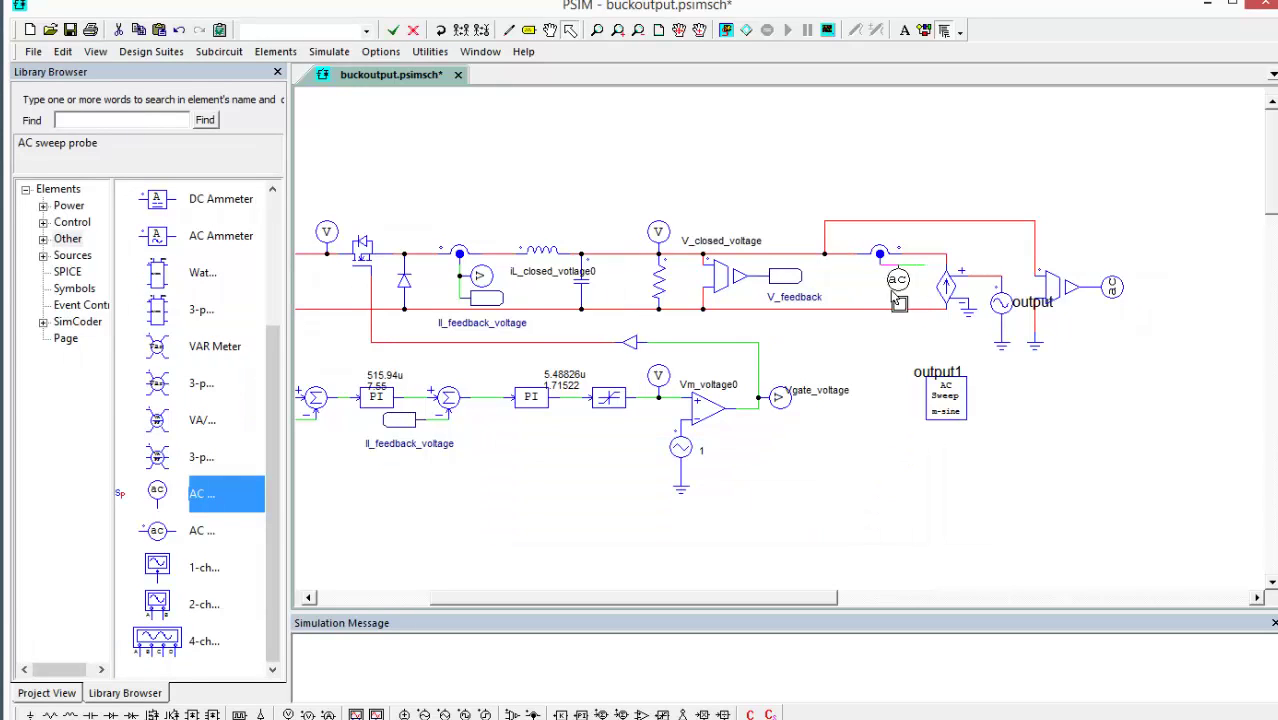
{"action": "left_click", "coordinate": [880, 289]}
- Name the new probe Output_I and rename the output voltage probe output_V
{"action": "double_click", "coordinate": [884, 292]}
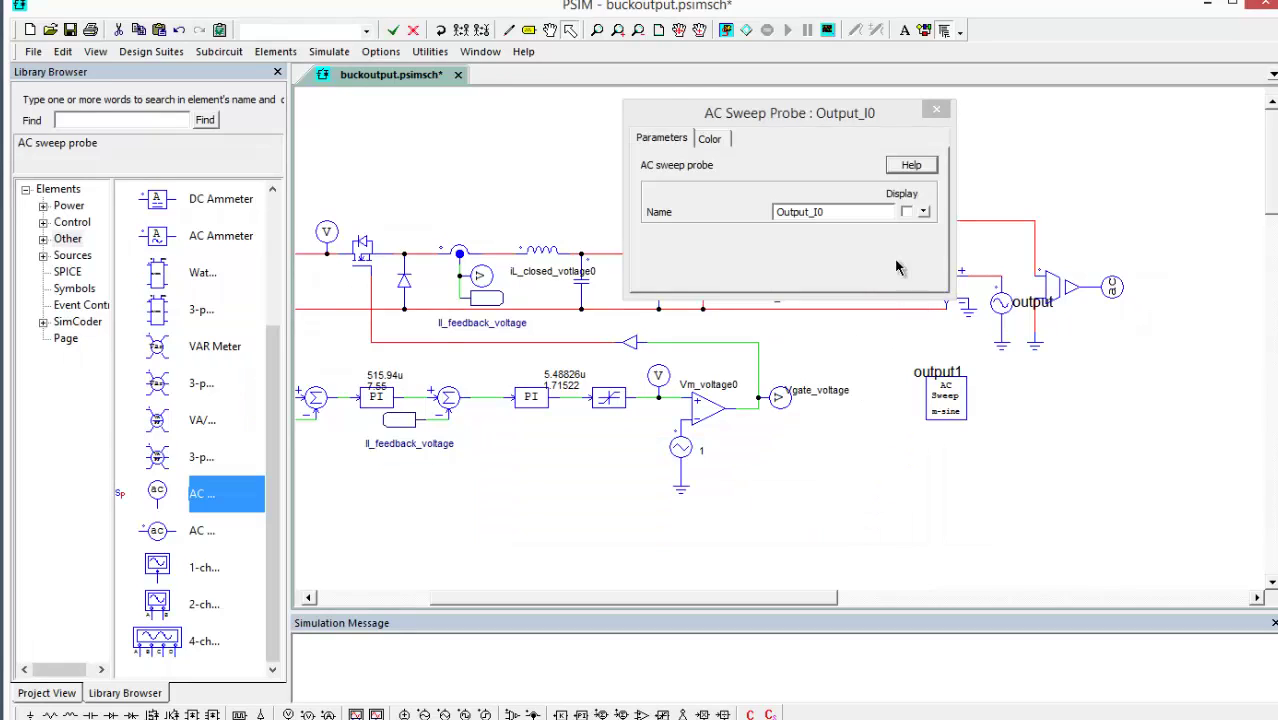
{"action": "left_click", "coordinate": [872, 212]}
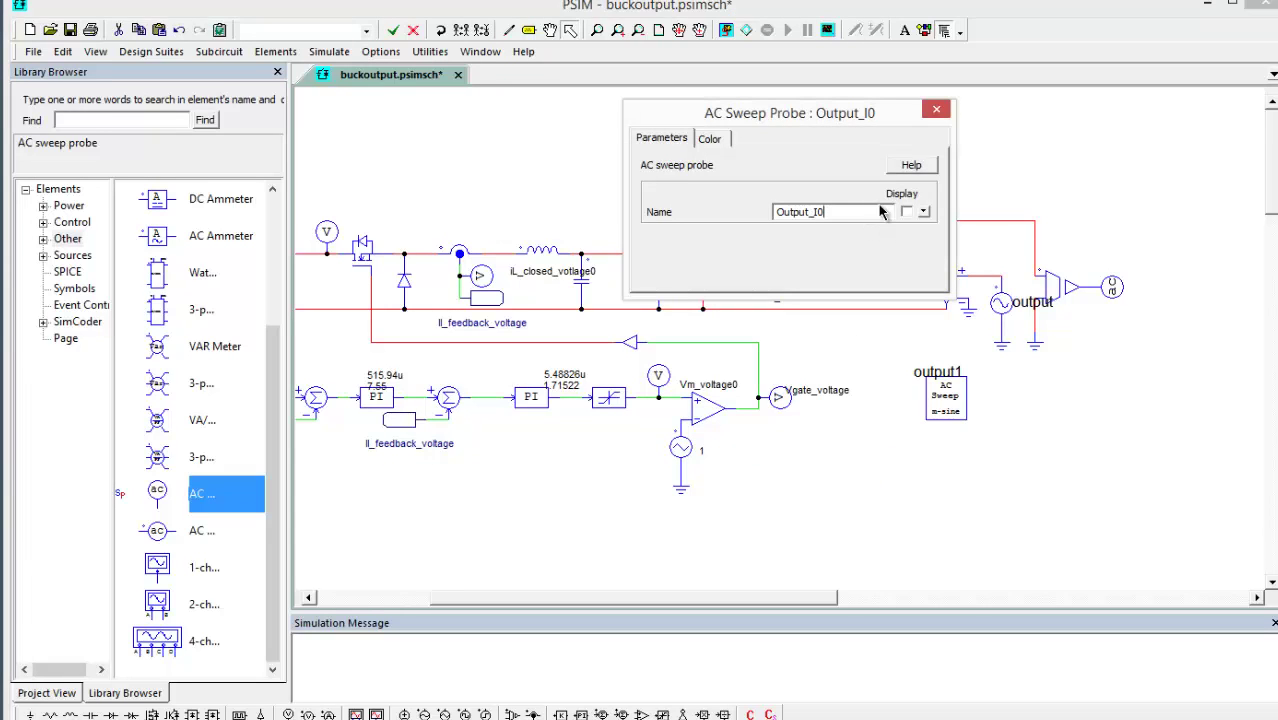
{"action": "key", "text": "BackSpace"}
{"action": "left_click", "coordinate": [937, 110]}
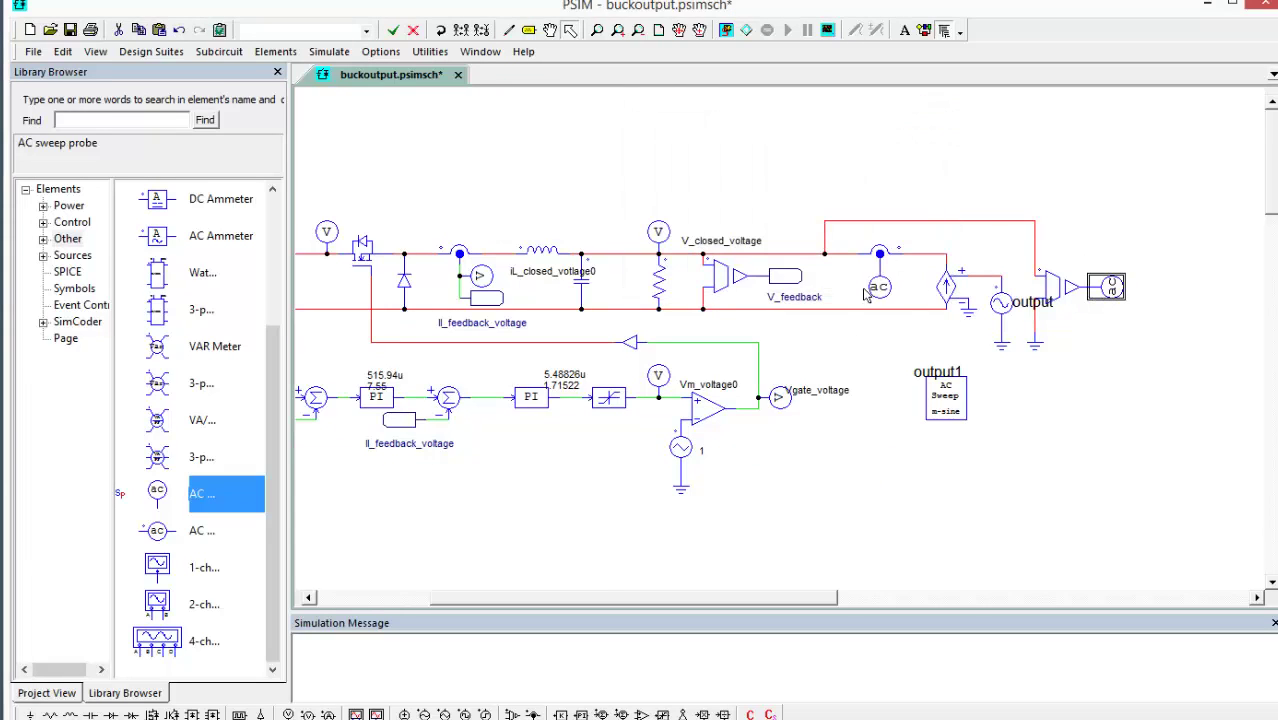
{"action": "double_click", "coordinate": [1110, 287]}
{"action": "left_click", "coordinate": [855, 212]}
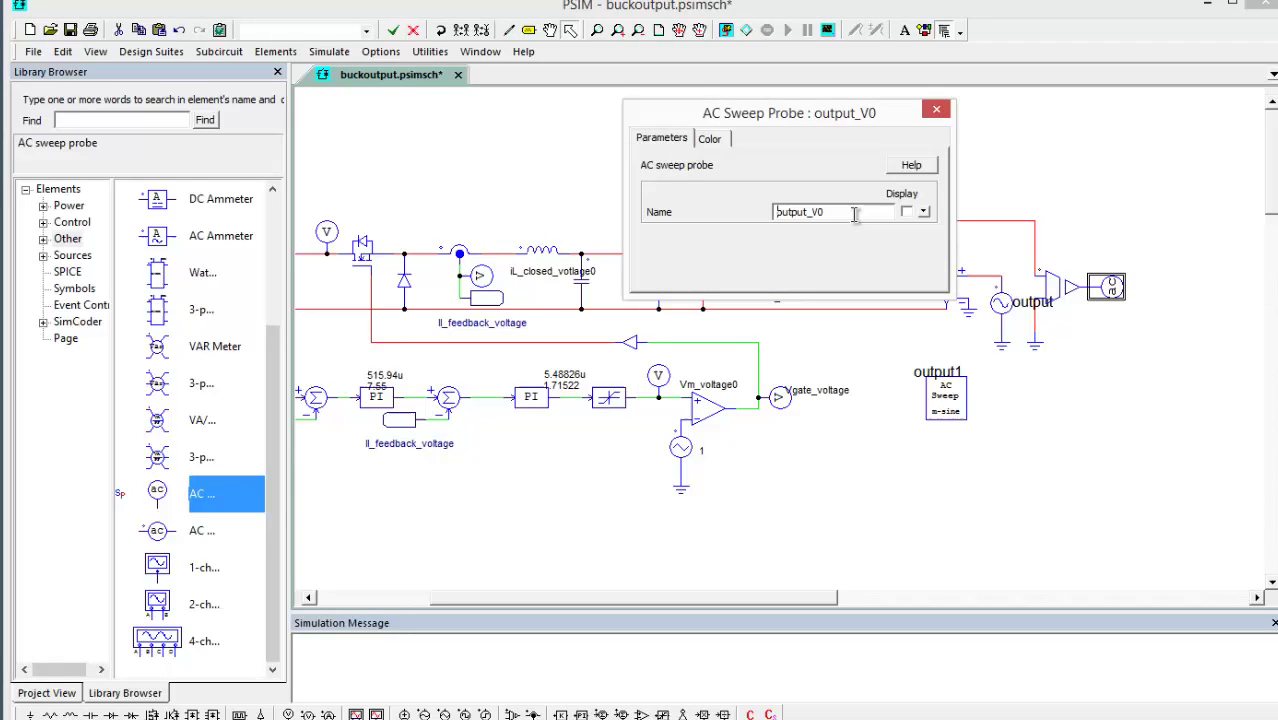
{"action": "key", "text": "BackSpace"}
{"action": "left_click", "coordinate": [937, 110]}
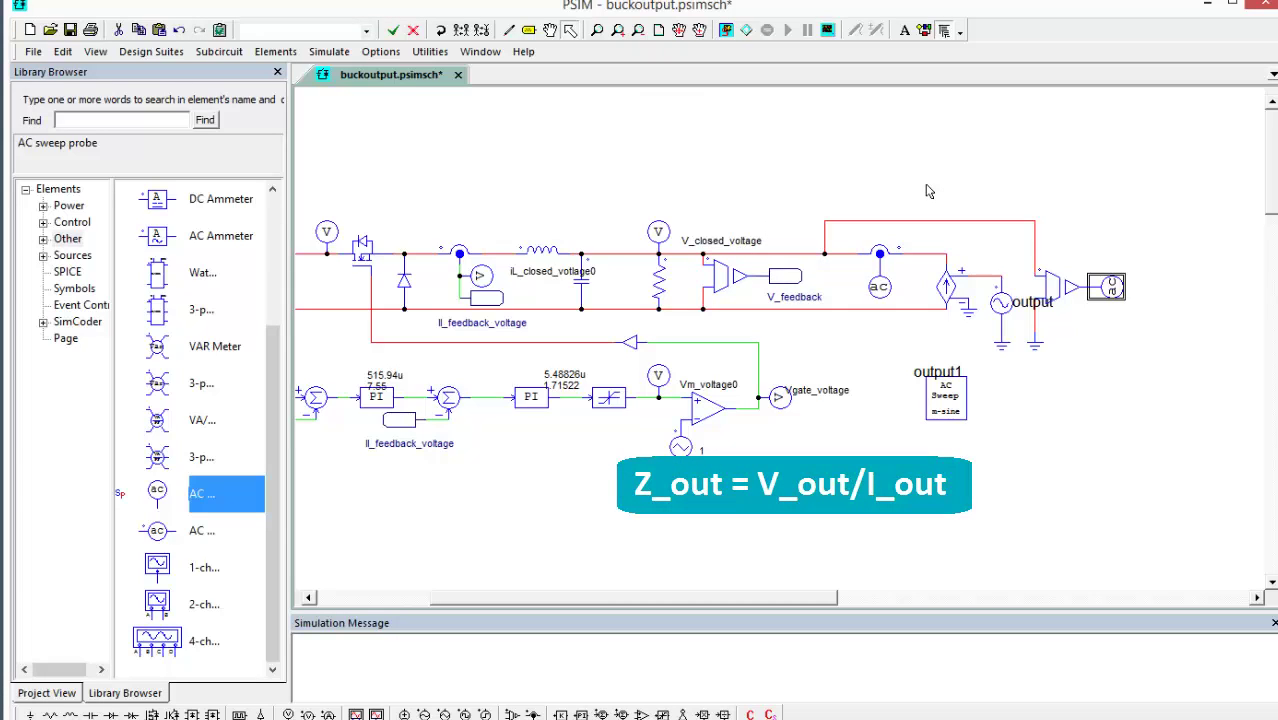
- Review output1's sweep: start 10, end 100k, 30 points, 6m steady state time
{"action": "left_click_drag", "start_coordinate": [546, 151], "coordinate": [826, 343]}
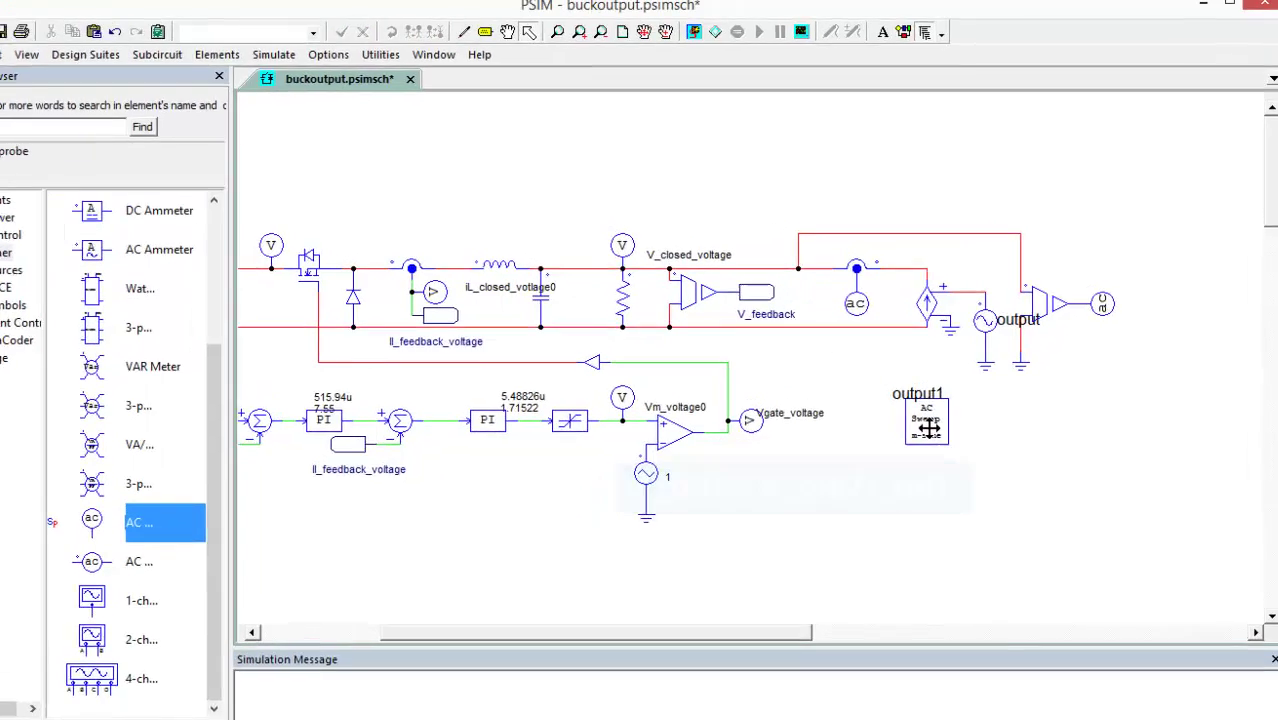
{"action": "double_click", "coordinate": [928, 428]}
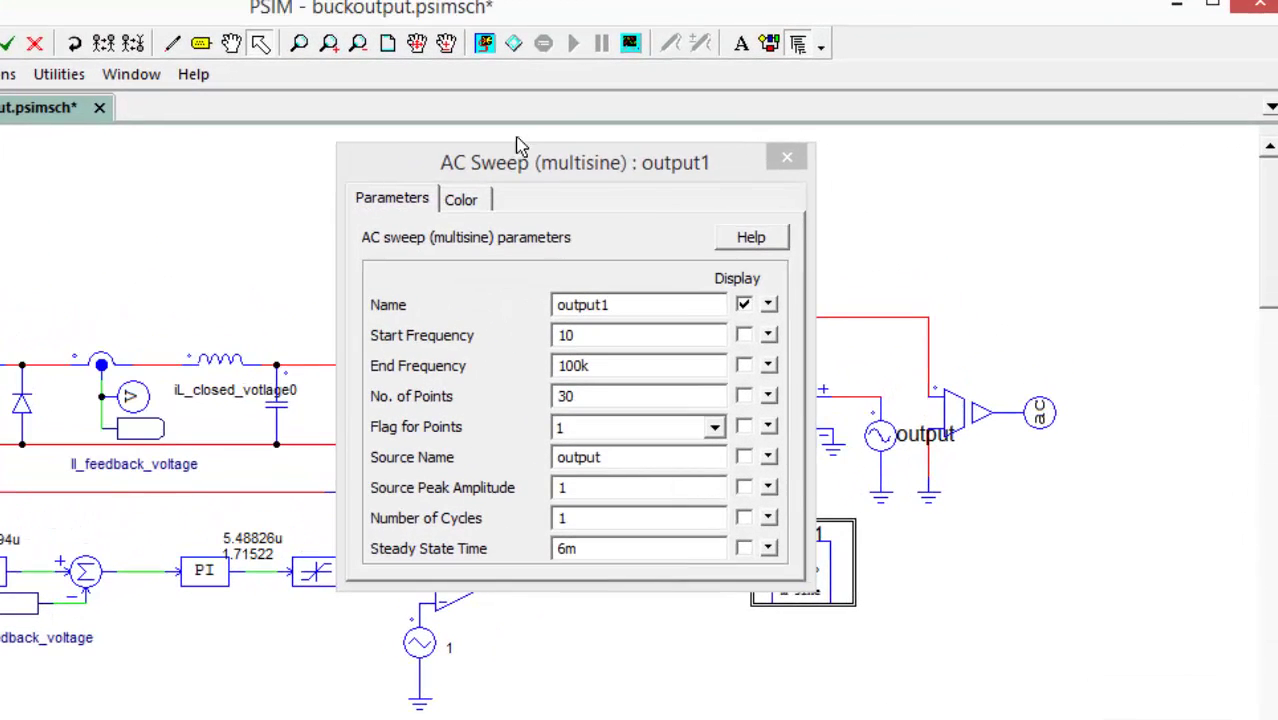
{"action": "left_click_drag", "start_coordinate": [484, 180], "coordinate": [226, 174]}
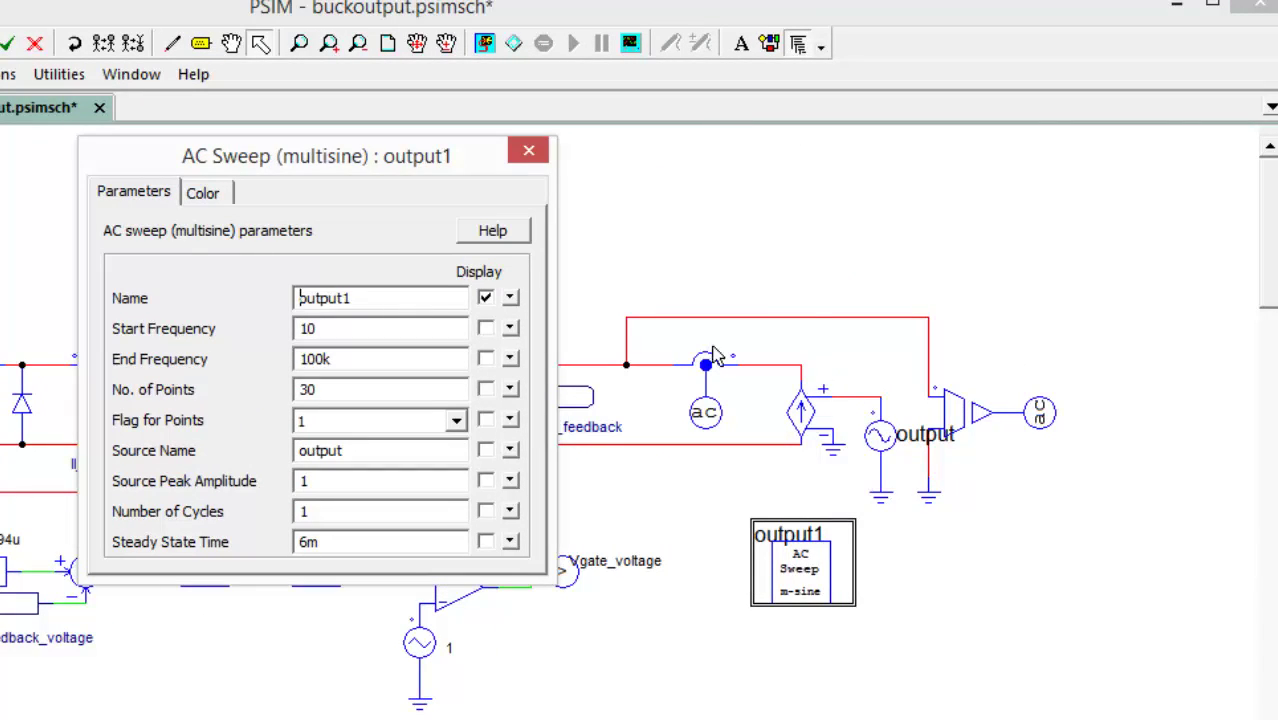
{"action": "left_click", "coordinate": [375, 332]}
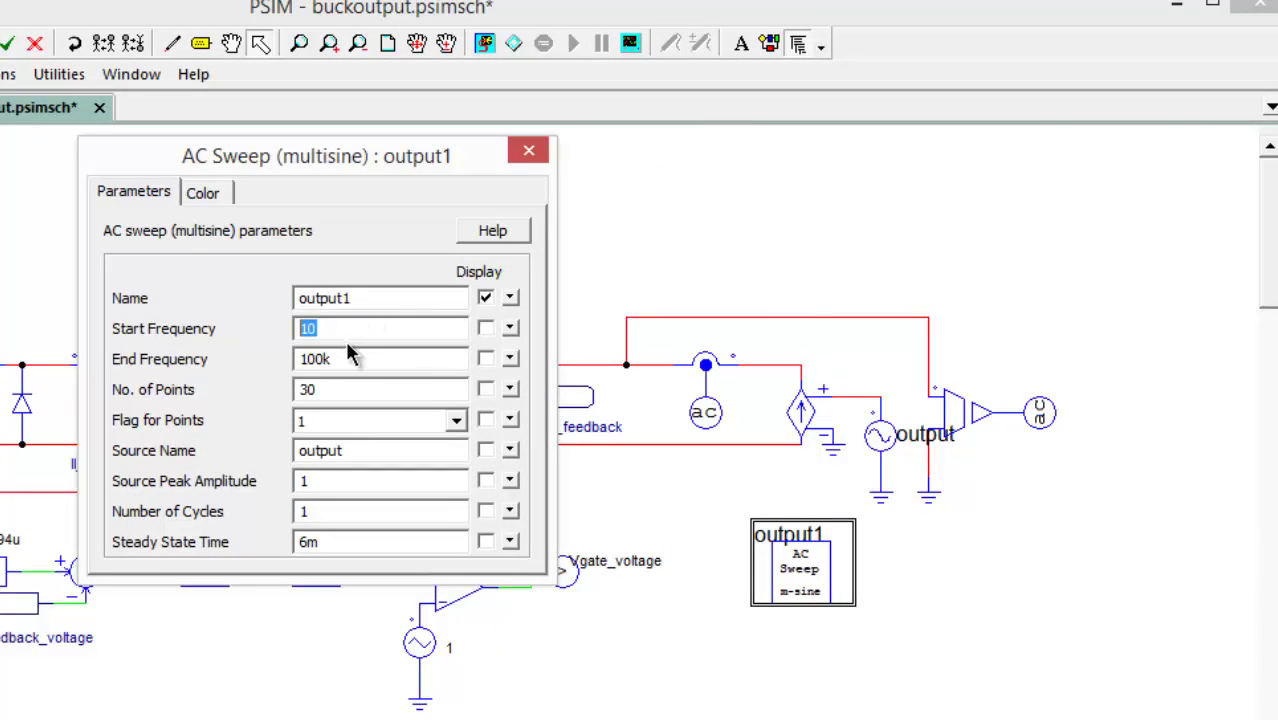
{"action": "left_click_drag", "start_coordinate": [351, 357], "coordinate": [306, 358]}
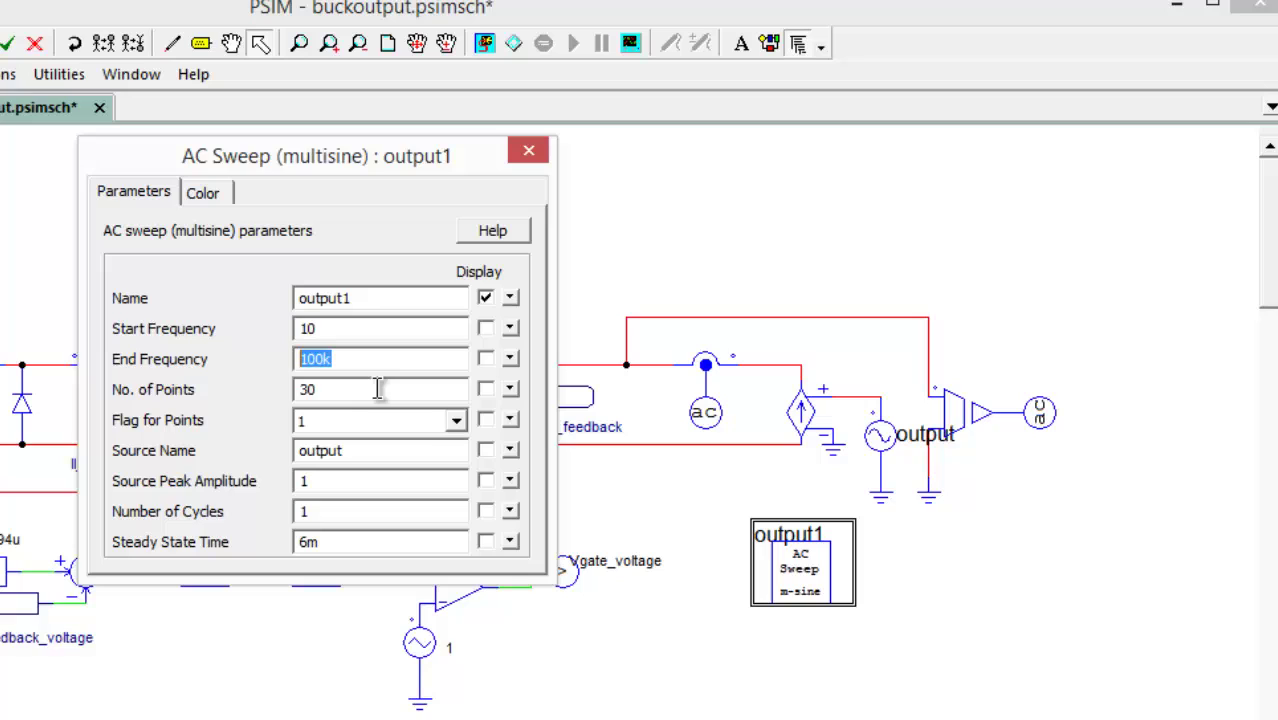
{"action": "left_click", "coordinate": [338, 389]}
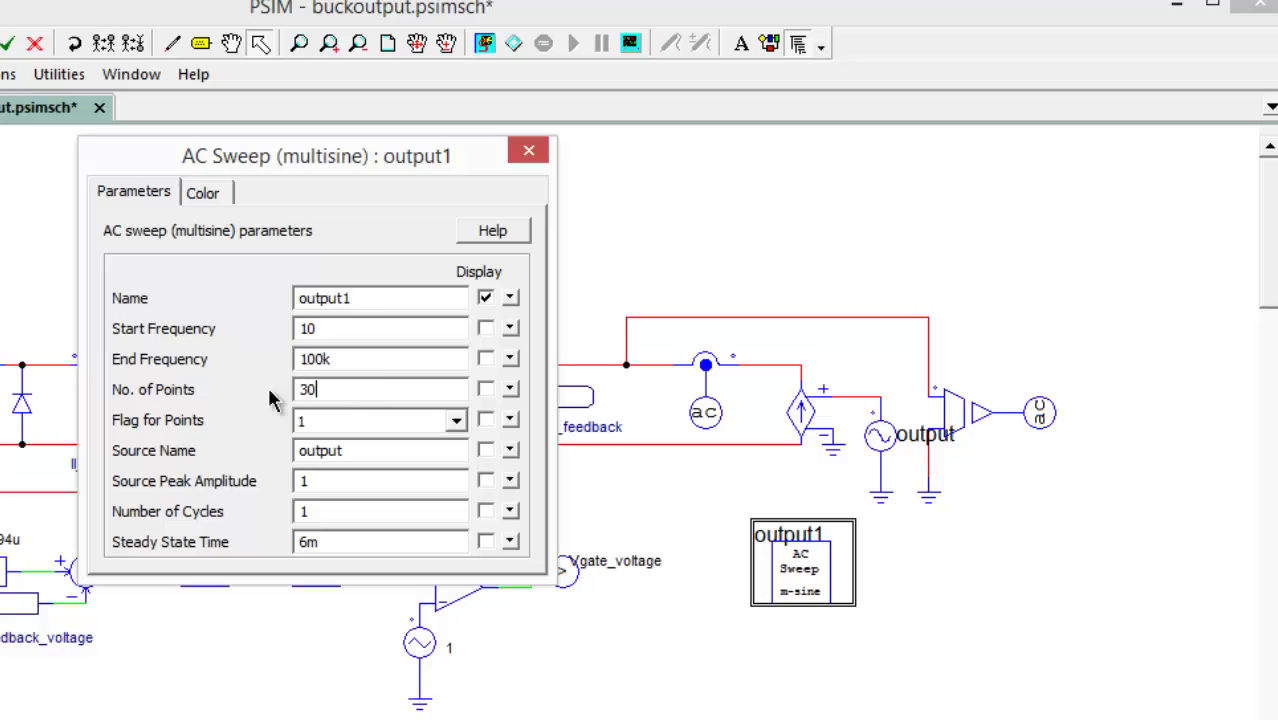
{"action": "double_click", "coordinate": [348, 540]}
- Run the AC sweep simulation and open SimView's curve selection for the amplitude plot
{"action": "left_click", "coordinate": [485, 44]}
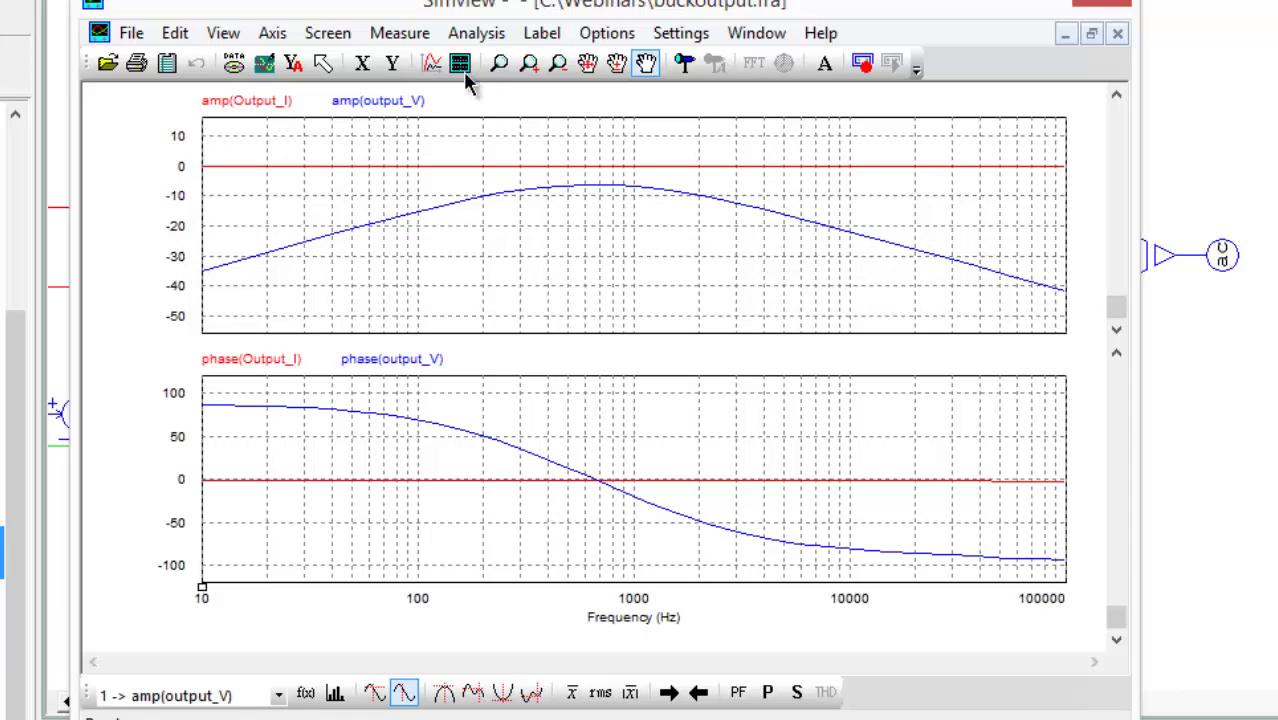
{"action": "left_click", "coordinate": [431, 63]}
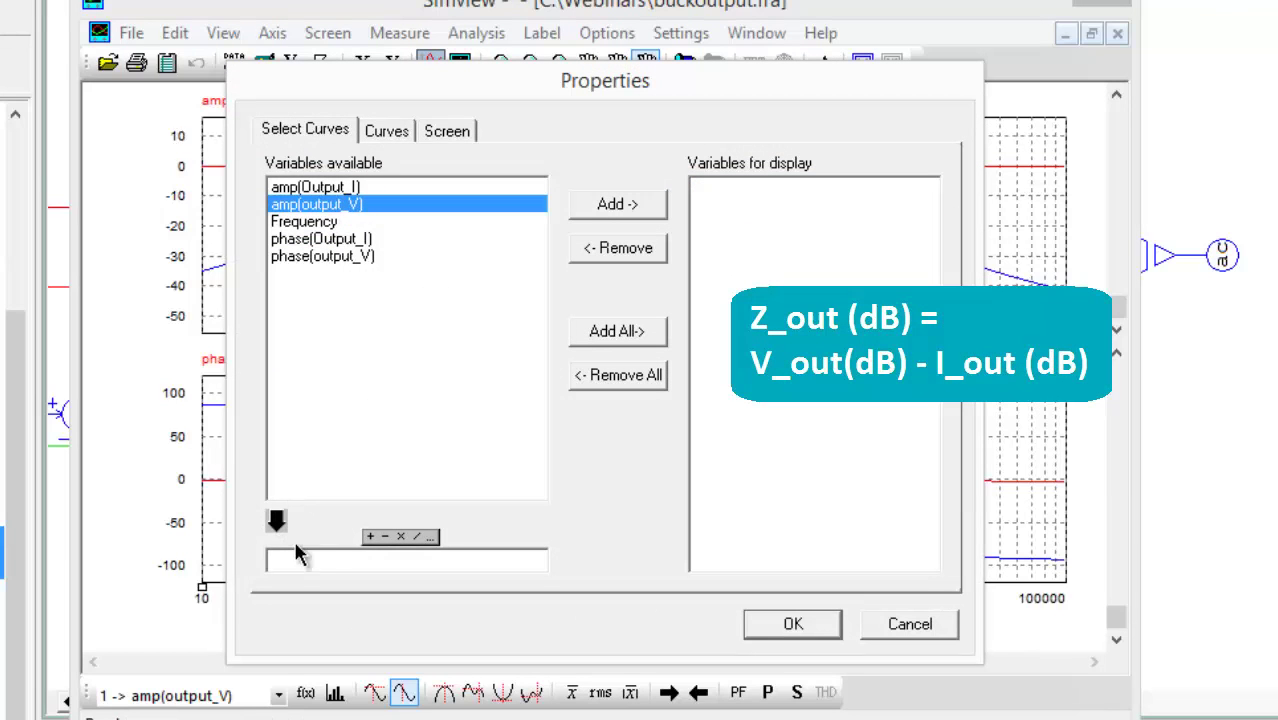
- Plot amp(output_V)-amp(Output_I) as the impedance magnitude curve
{"action": "left_click", "coordinate": [276, 519]}
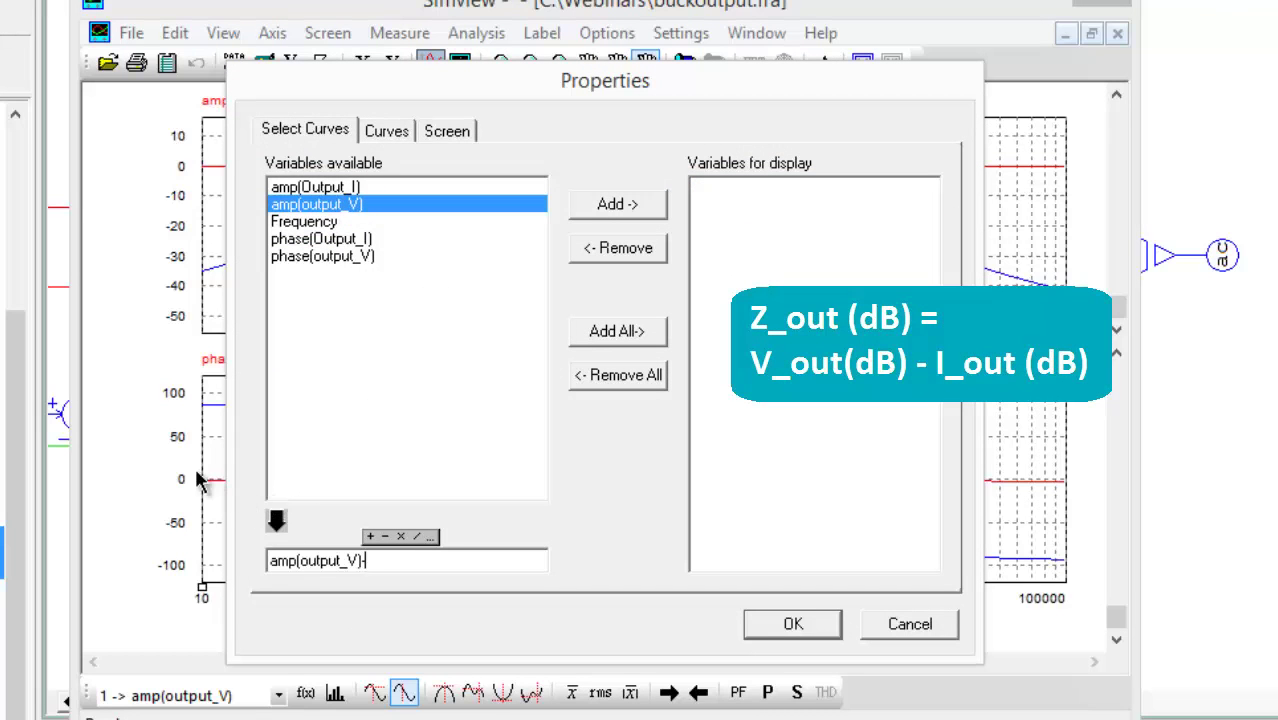
{"action": "type", "text": "-"}
{"action": "left_click", "coordinate": [304, 187]}
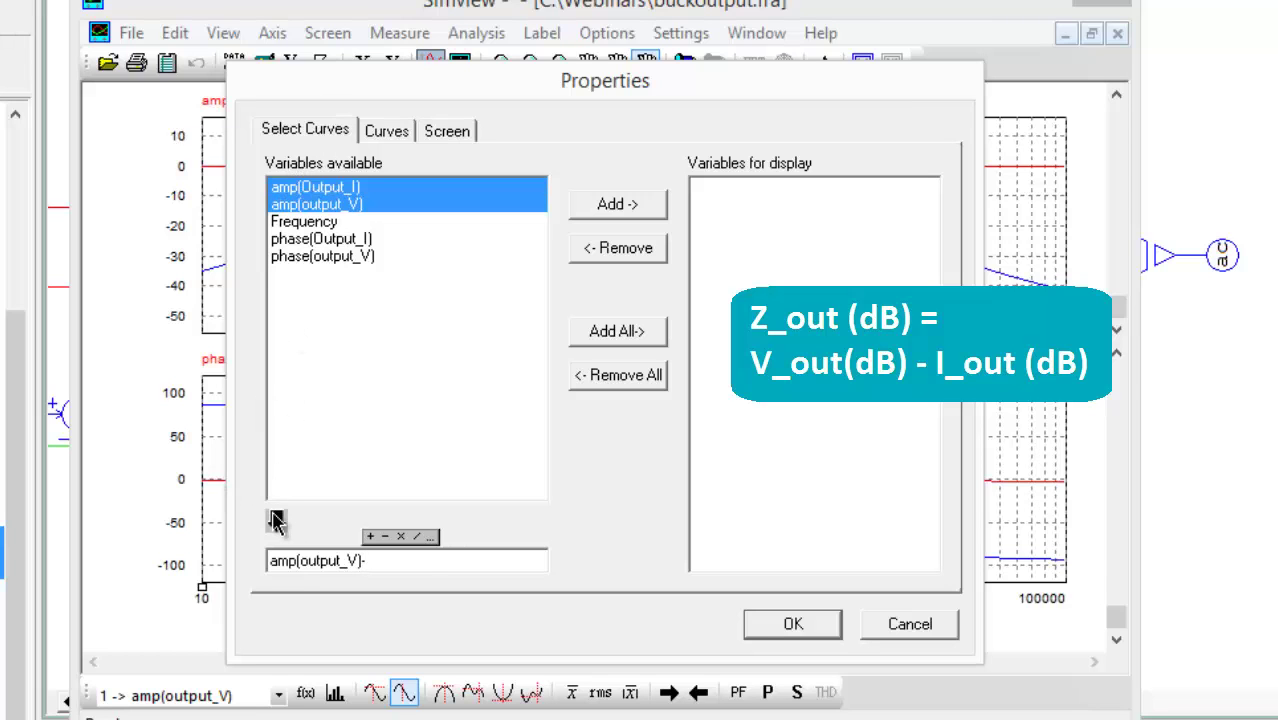
{"action": "left_click", "coordinate": [276, 519]}
{"action": "left_click", "coordinate": [636, 214]}
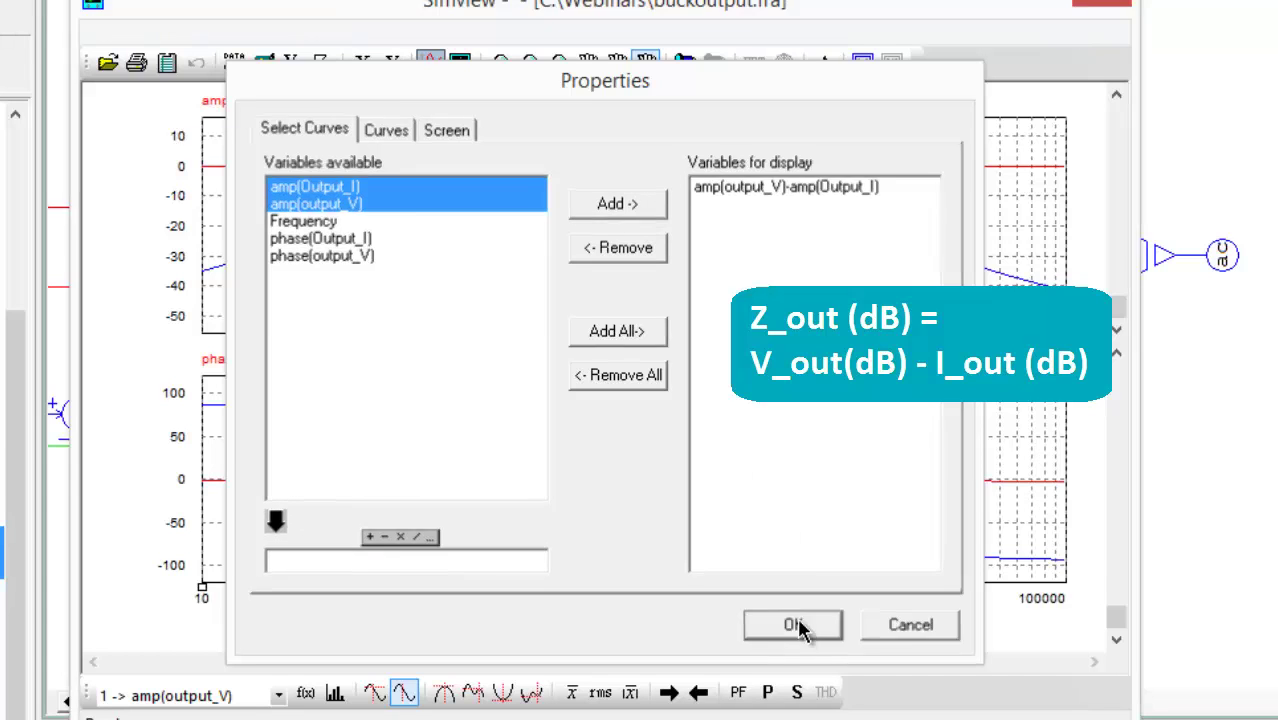
{"action": "left_click", "coordinate": [795, 623]}
- Replace the phase chart's curves with phase(output_V)-phase(Output_I)
{"action": "left_click", "coordinate": [360, 483]}
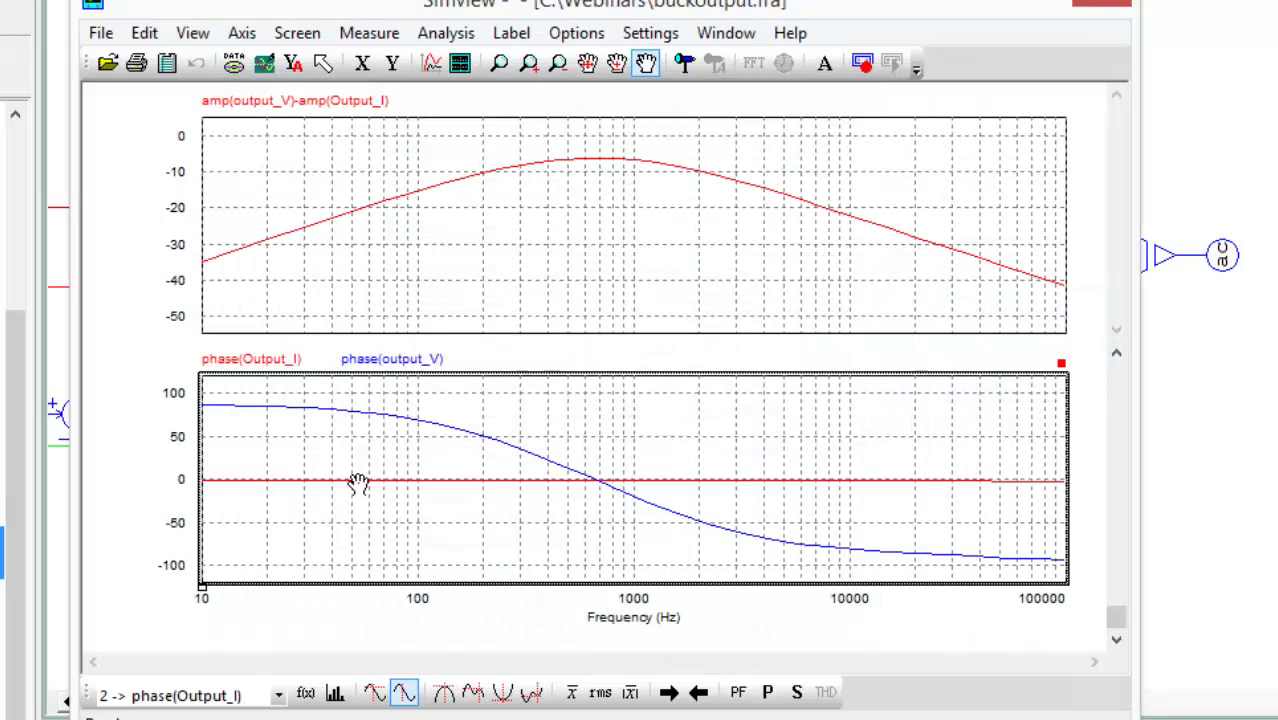
{"action": "left_click", "coordinate": [431, 63]}
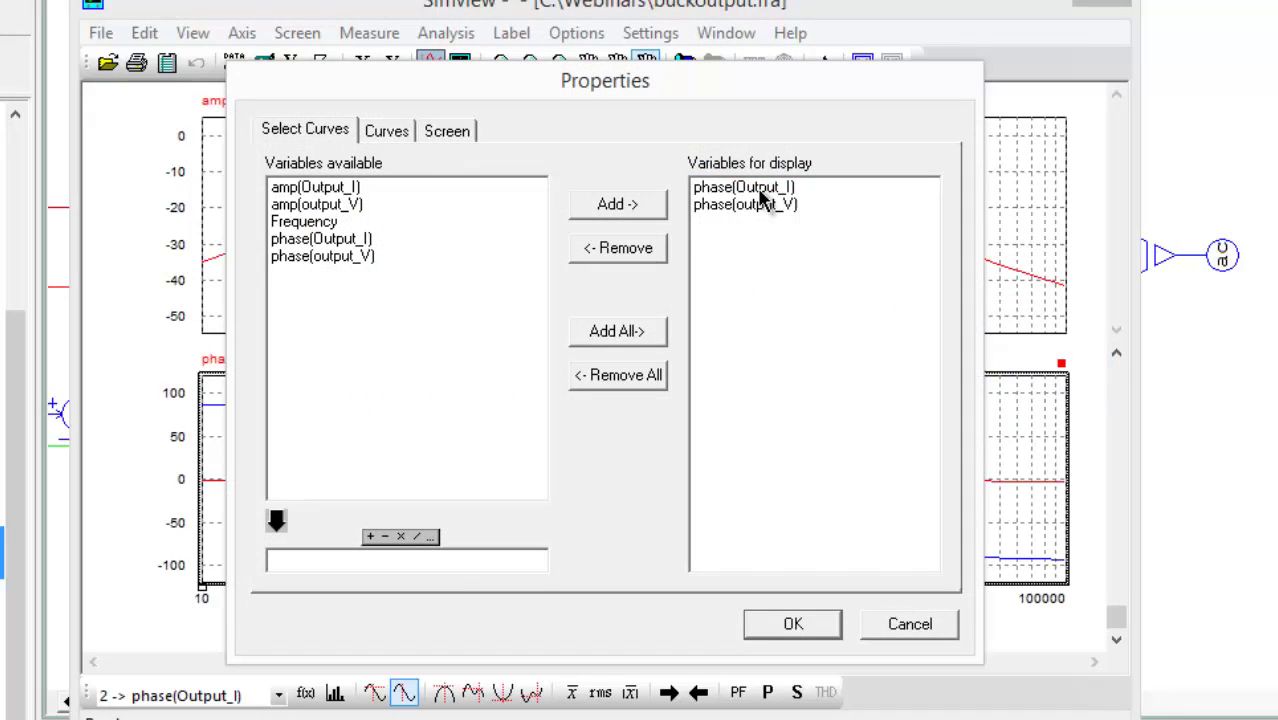
{"action": "left_click_drag", "start_coordinate": [760, 189], "coordinate": [725, 217]}
{"action": "left_click", "coordinate": [618, 248]}
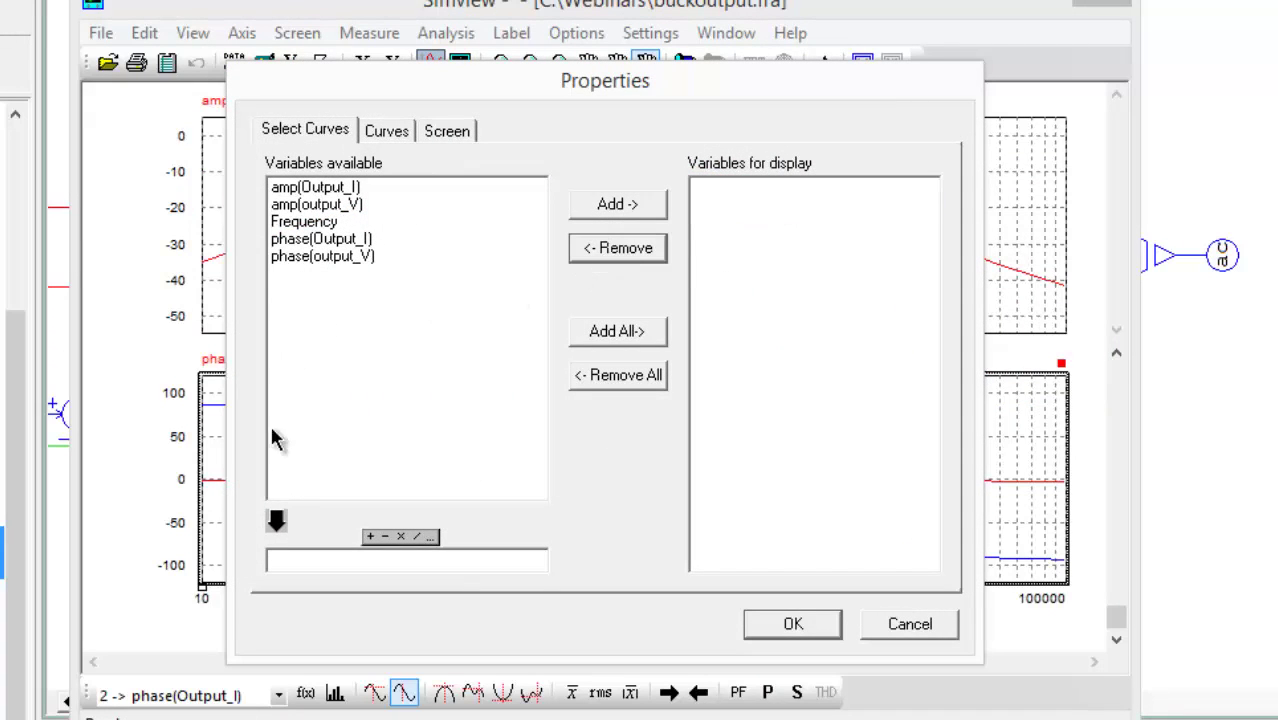
{"action": "left_click", "coordinate": [293, 257]}
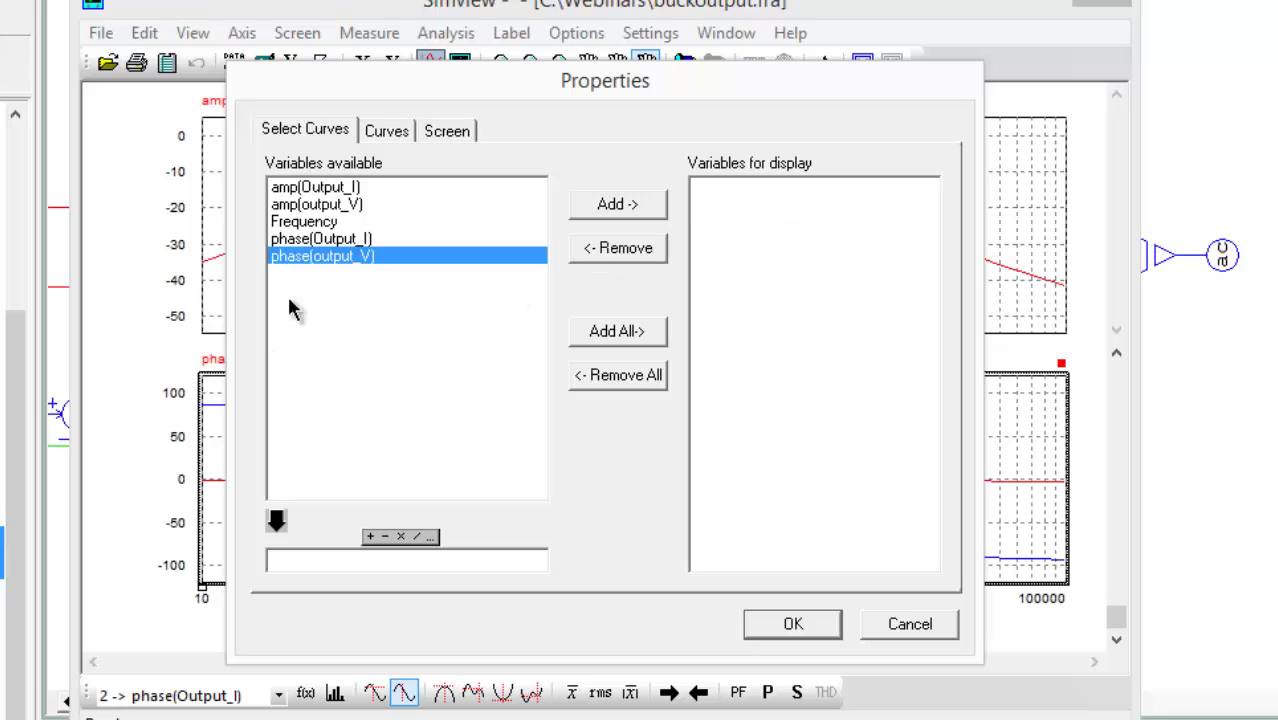
{"action": "left_click", "coordinate": [276, 520]}
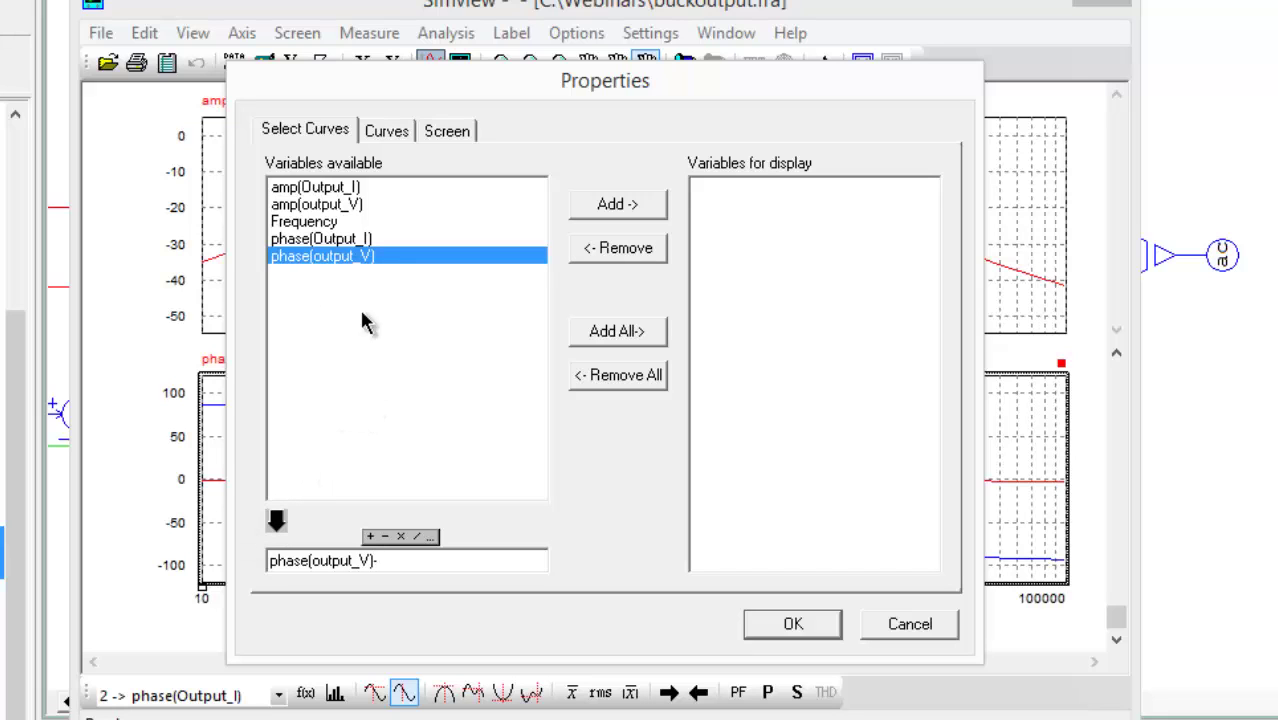
{"action": "left_click", "coordinate": [340, 239], "text": "ctrl"}
{"action": "type", "text": "-"}
{"action": "left_click", "coordinate": [277, 519]}
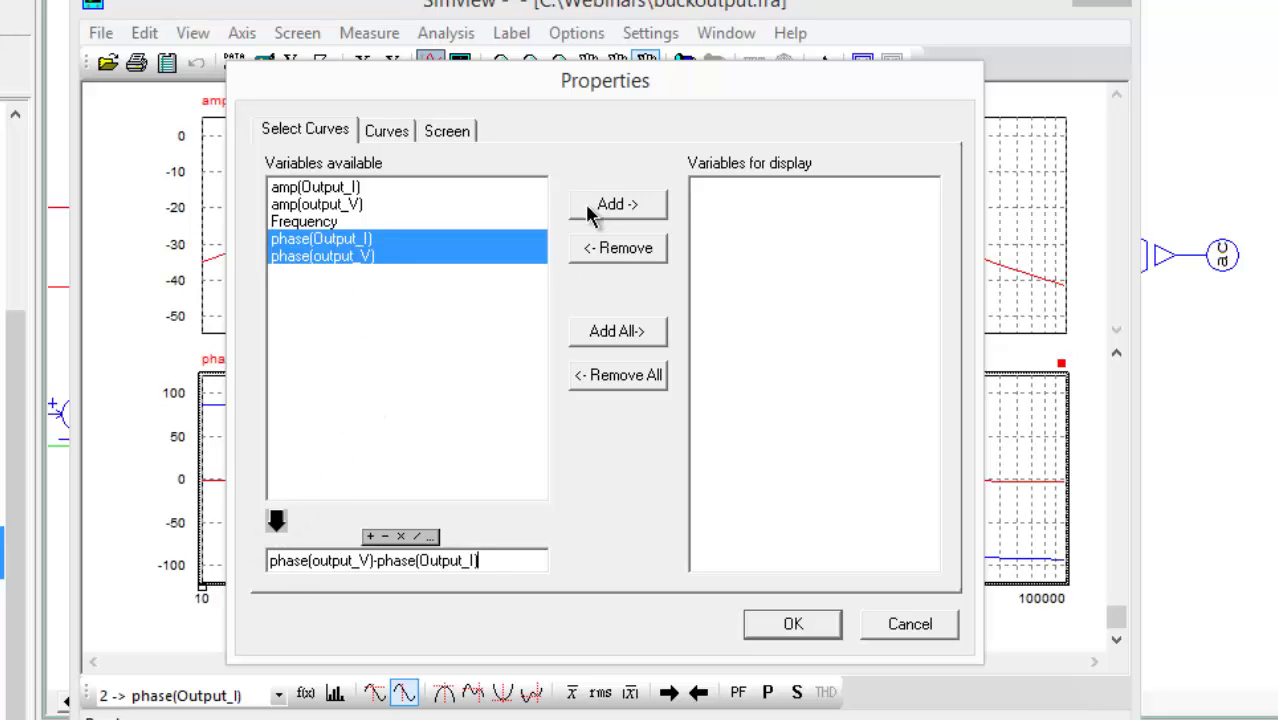
{"action": "left_click", "coordinate": [590, 210]}
{"action": "left_click", "coordinate": [765, 625]}
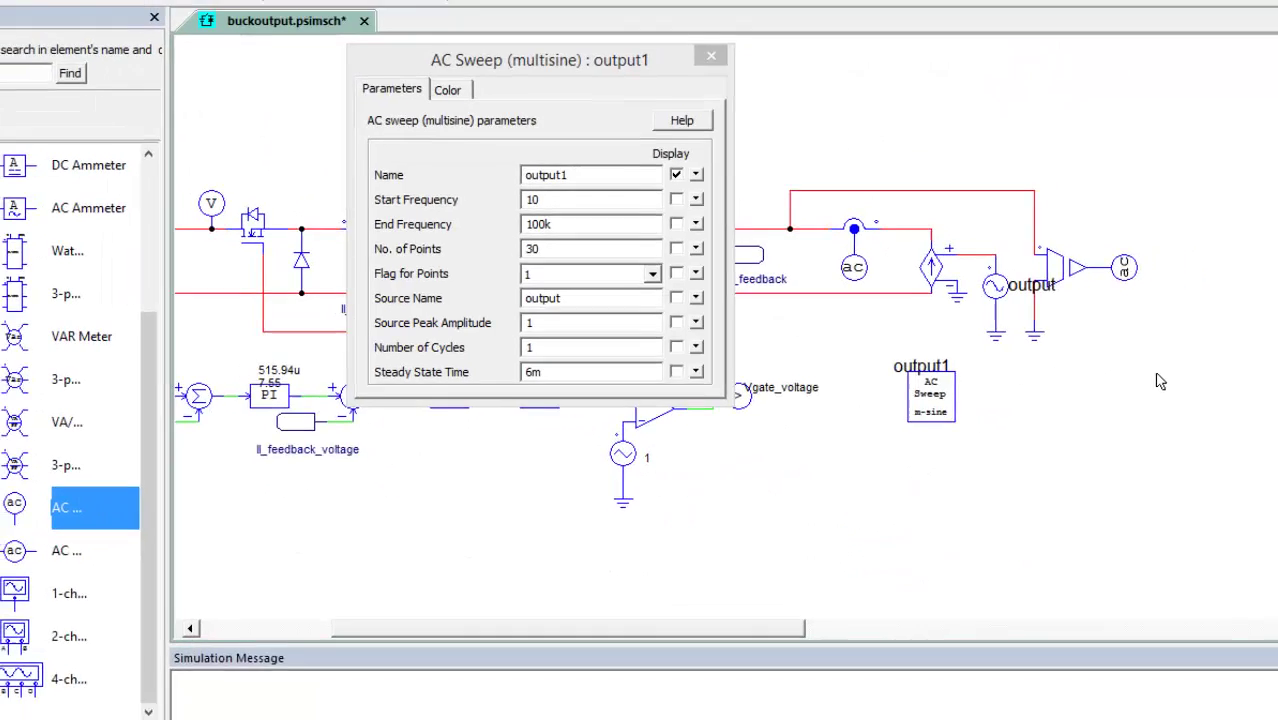
- Change the output1 Source Peak Amplitude from 1 to .5
{"action": "double_click", "coordinate": [571, 328]}
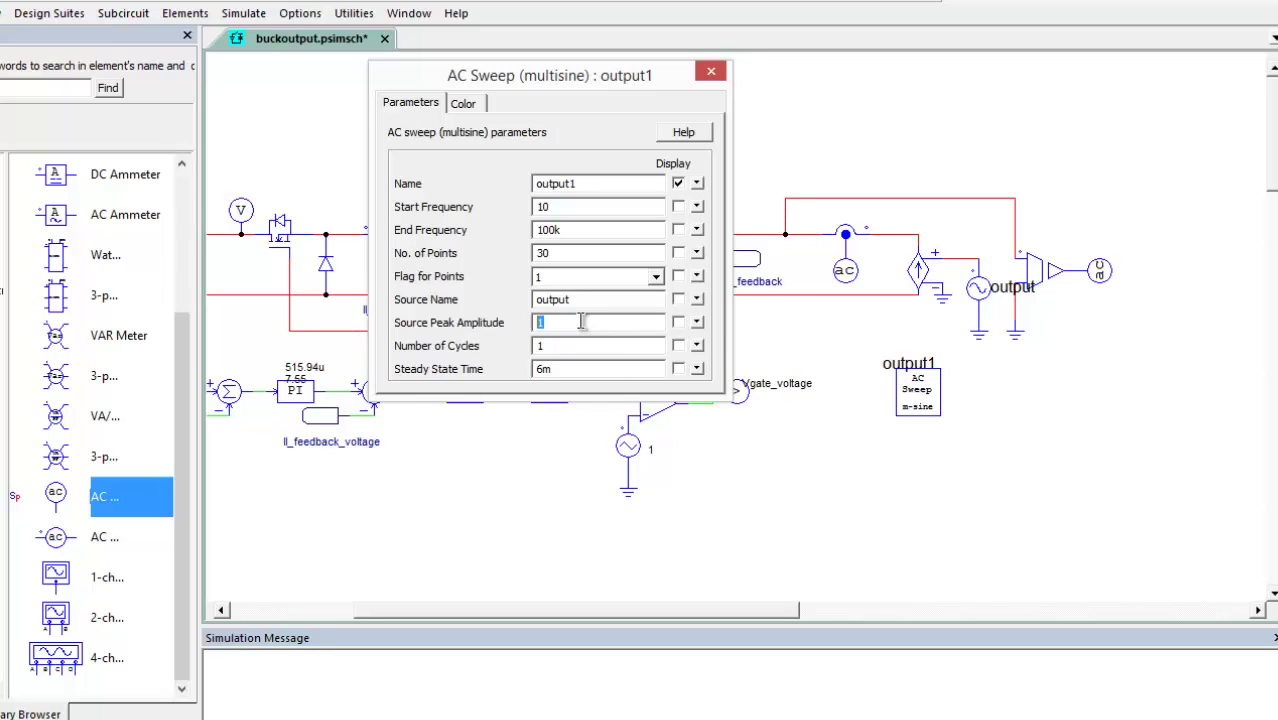
{"action": "type", "text": "5"}
{"action": "left_click", "coordinate": [688, 3]}
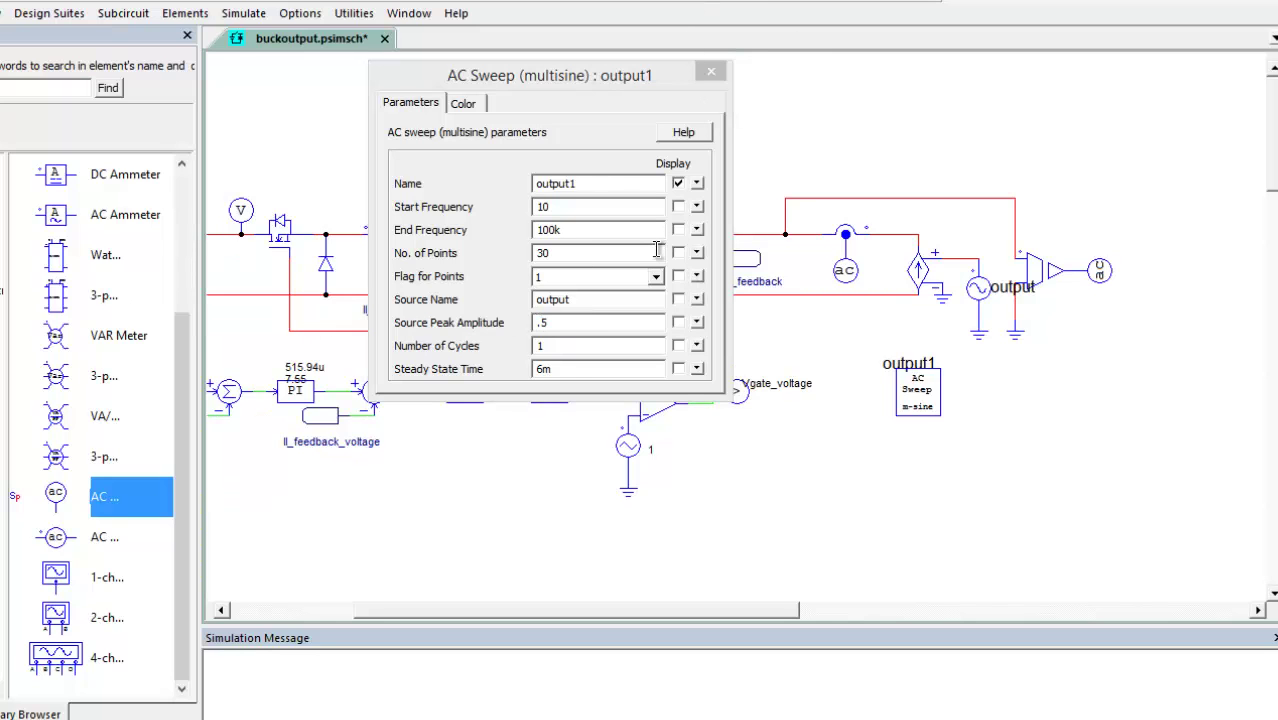